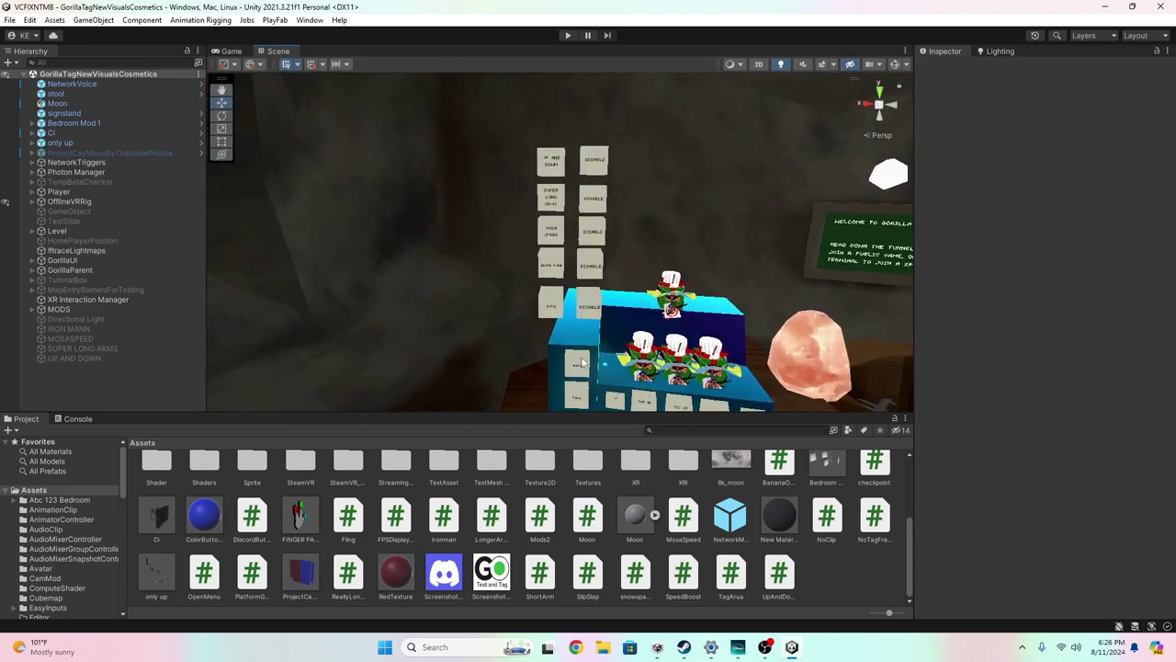
- Duplicate the wardrobe's HATS button and move the copy beside the RTX button, to about X 1.843, Y -4.2, Z 0.35
{"action": "right_click_drag", "start_coordinate": [566, 174], "coordinate": [587, 279]}
{"action": "left_click", "coordinate": [586, 278]}
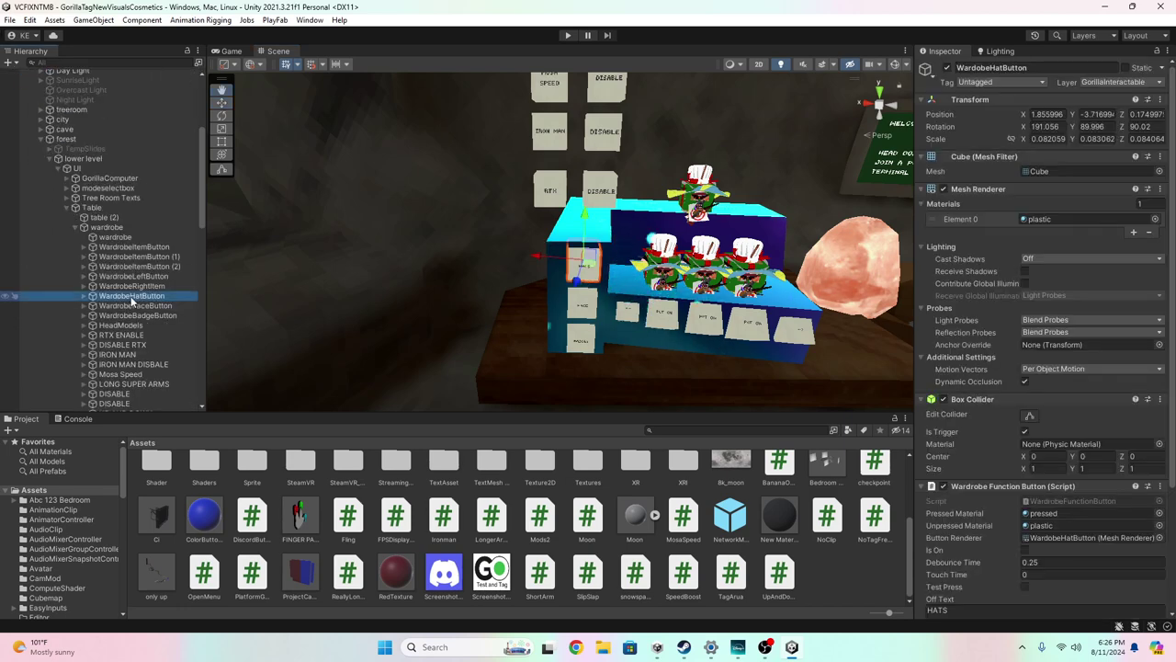
{"action": "right_click", "coordinate": [134, 296]}
{"action": "left_click", "coordinate": [151, 291]}
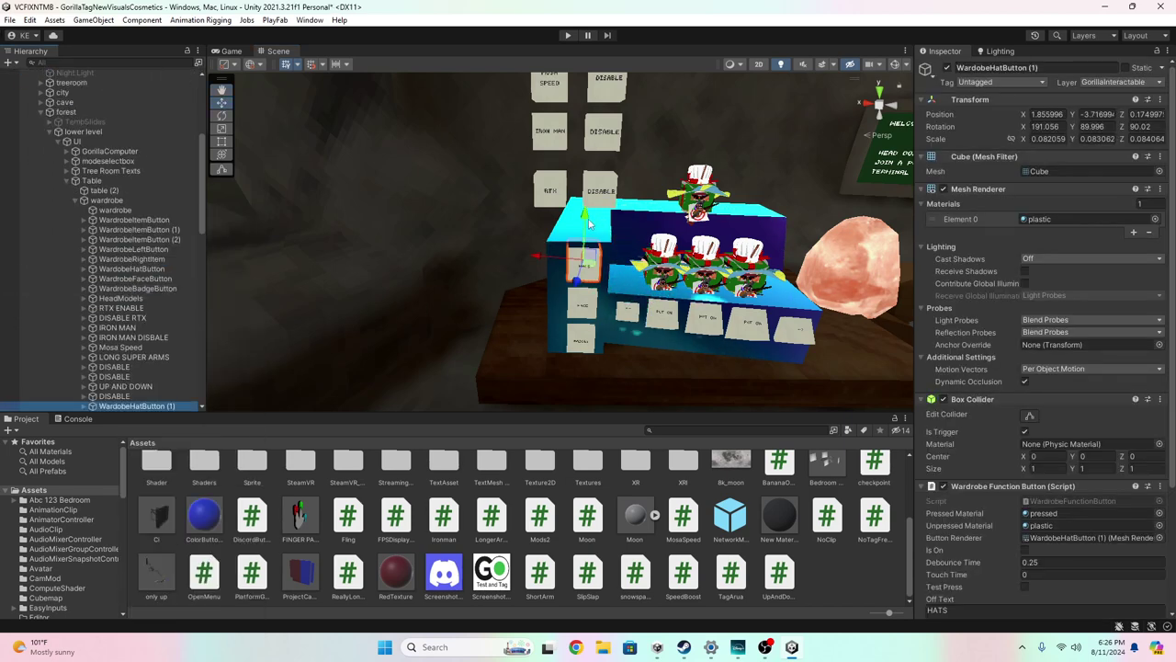
{"action": "left_click_drag", "start_coordinate": [587, 219], "coordinate": [589, 153]}
{"action": "left_click_drag", "start_coordinate": [549, 196], "coordinate": [386, 211]}
{"action": "right_click_drag", "start_coordinate": [542, 171], "coordinate": [524, 217]}
{"action": "key", "text": "f"}
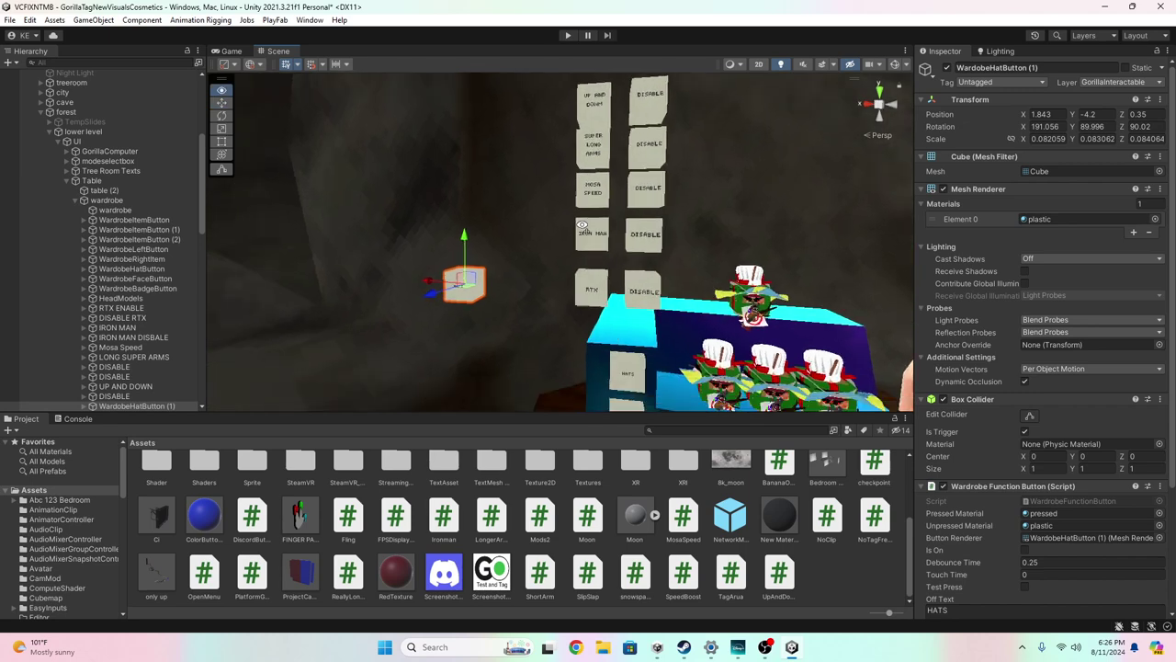
- Rotate the copied HATS button to about 220° around X and shift its Y position to about -4.12
{"action": "left_click_drag", "start_coordinate": [532, 244], "coordinate": [676, 272]}
{"action": "left_click", "coordinate": [225, 120]}
{"action": "right_click_drag", "start_coordinate": [632, 275], "coordinate": [616, 276]}
{"action": "left_click_drag", "start_coordinate": [616, 277], "coordinate": [672, 278], "text": "alt"}
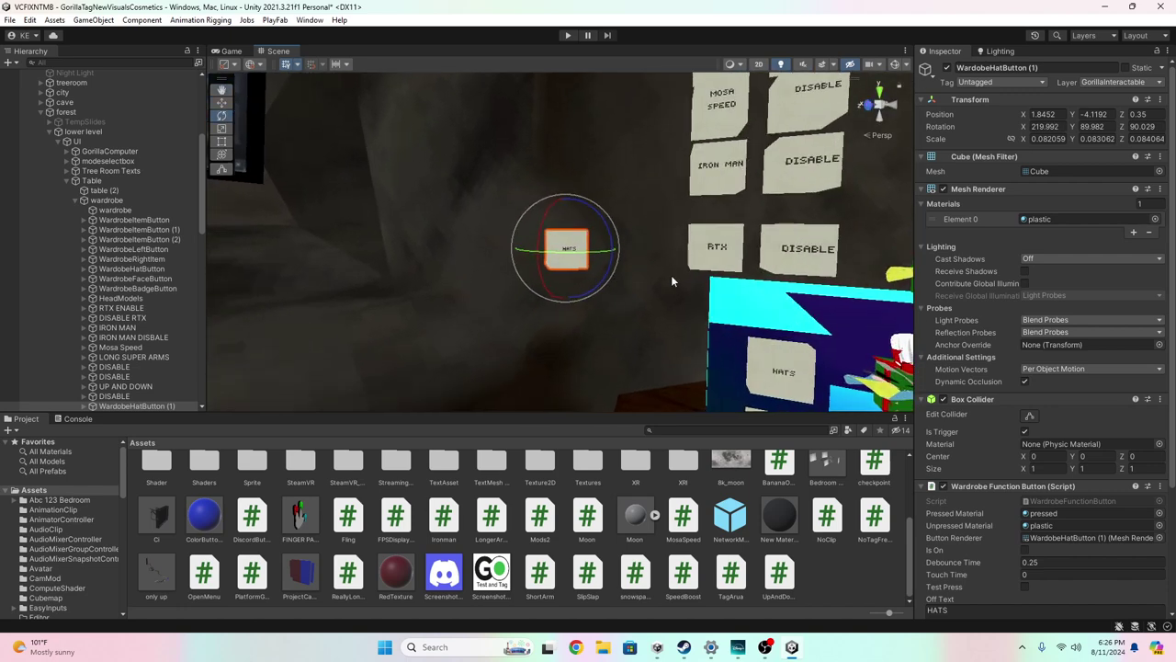
- Change the label text on the copied button to DOUBLE LIFE
{"action": "left_click", "coordinate": [221, 102]}
{"action": "key", "text": "f"}
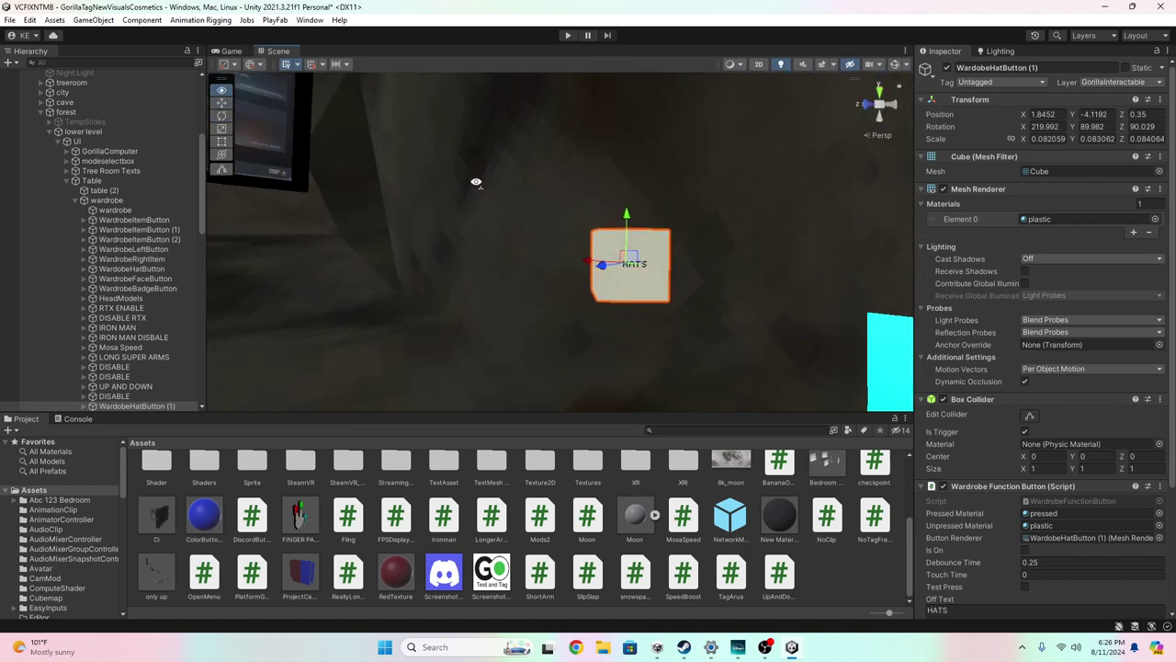
{"action": "left_click", "coordinate": [895, 65]}
{"action": "right_click_drag", "start_coordinate": [676, 277], "coordinate": [767, 276]}
{"action": "left_click", "coordinate": [694, 285]}
{"action": "left_click", "coordinate": [974, 283]}
{"action": "key", "text": "BackSpace"}
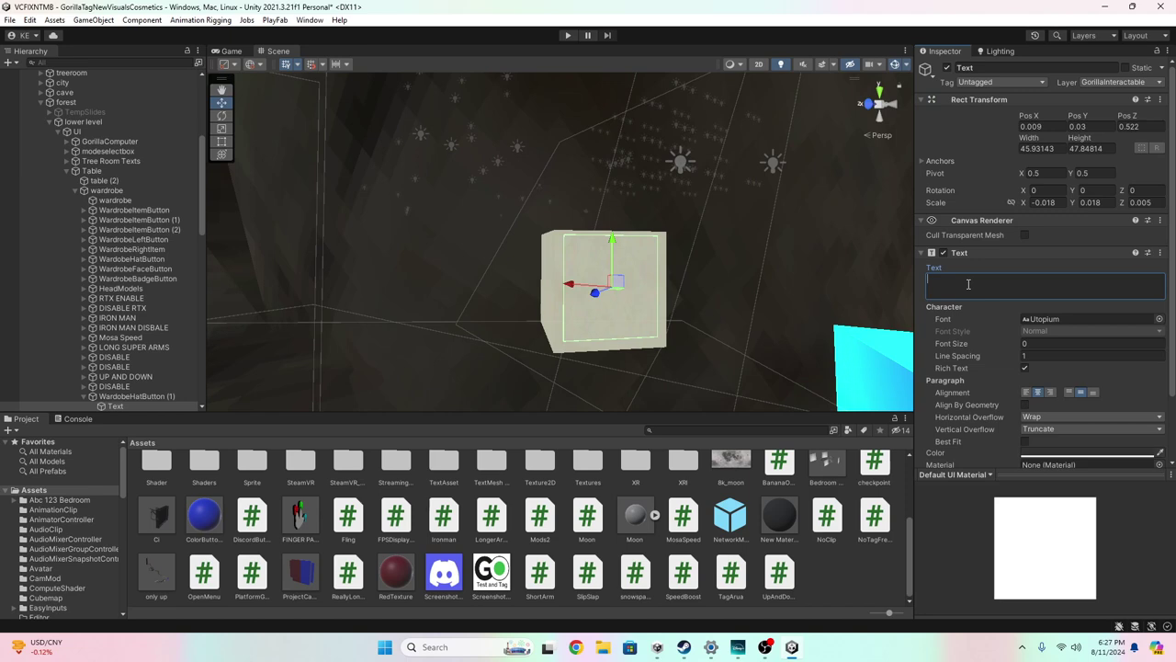
{"action": "type", "text": "SONG"}
{"action": "type", "text": " LIFE"}
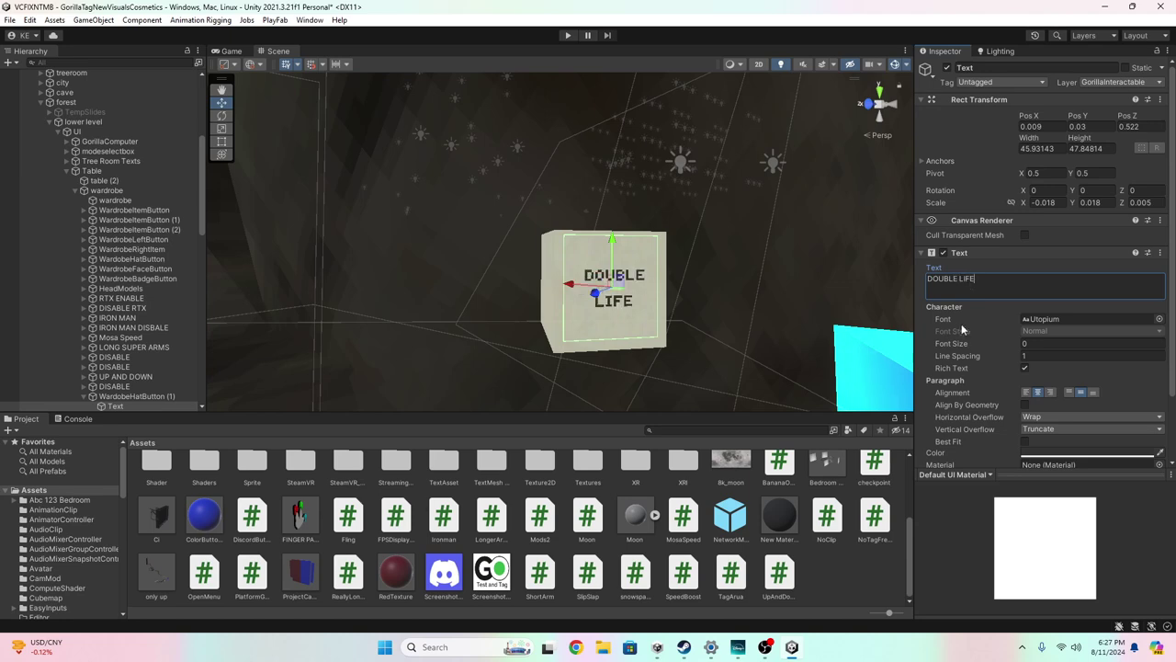
{"action": "left_click", "coordinate": [842, 560]}
{"action": "left_click", "coordinate": [895, 66]}
- Remove the Wardrobe Function Button script from the DOUBLE LIFE button
{"action": "right_click_drag", "start_coordinate": [809, 128], "coordinate": [573, 601]}
{"action": "key", "text": "s"}
{"action": "key", "text": "w"}
{"action": "key", "text": "s"}
{"action": "left_click", "coordinate": [574, 272]}
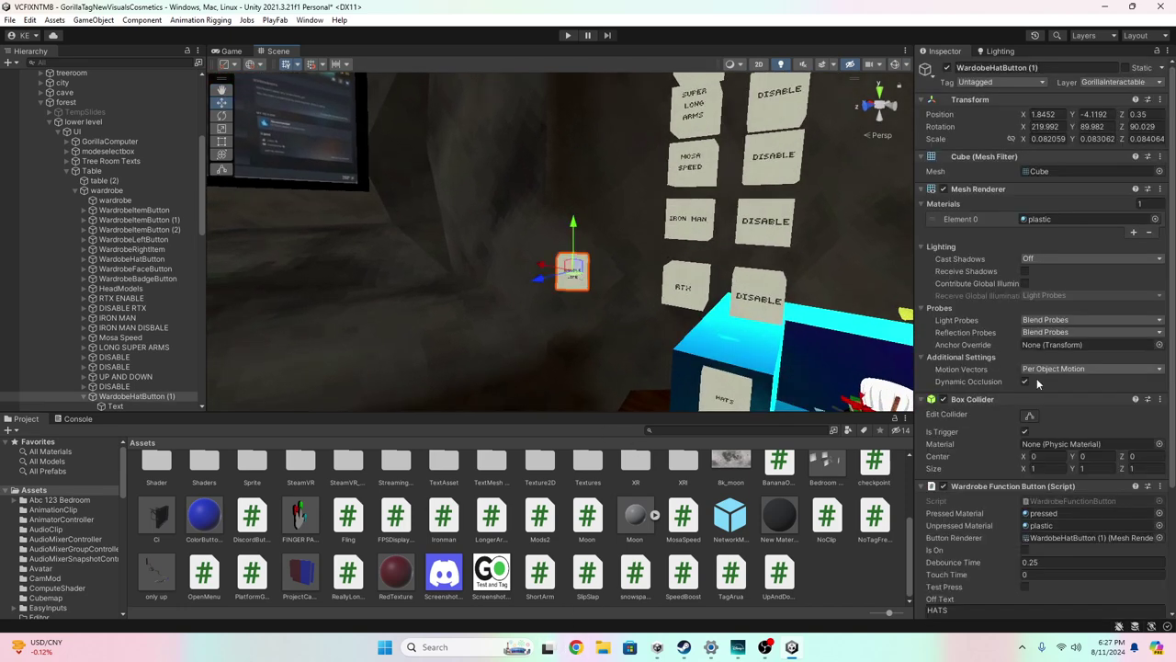
{"action": "scroll", "coordinate": [1037, 378], "scroll_direction": "down", "scroll_amount": 5}
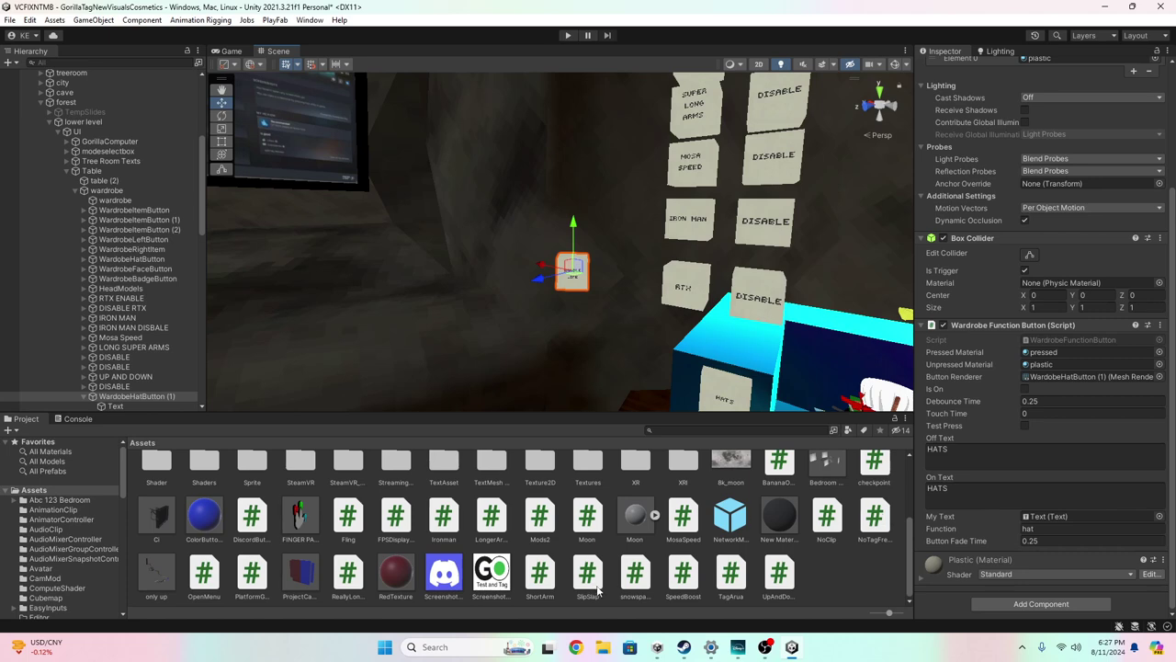
{"action": "scroll", "coordinate": [810, 589], "scroll_direction": "up", "scroll_amount": 2}
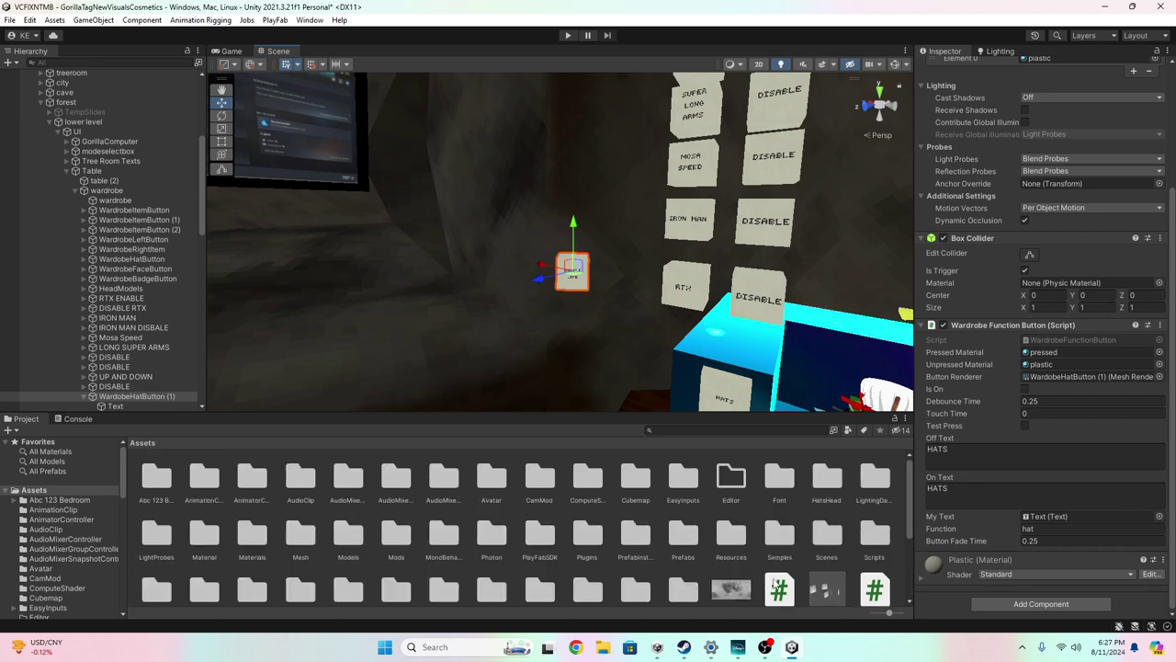
{"action": "scroll", "coordinate": [835, 553], "scroll_direction": "down", "scroll_amount": 2}
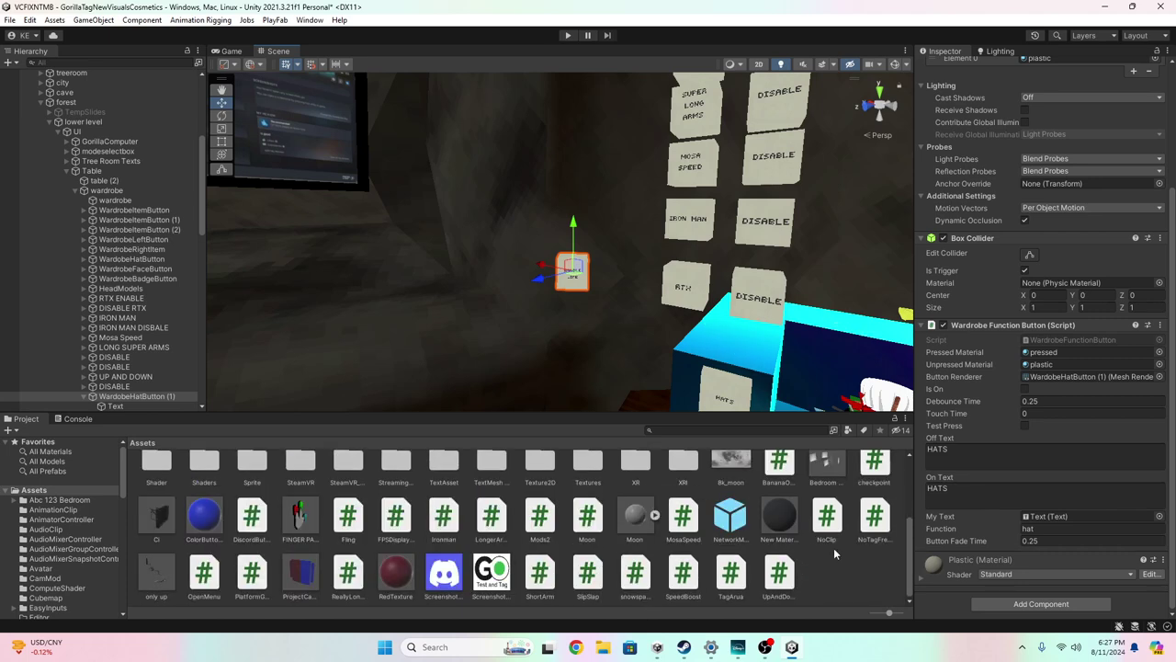
{"action": "left_click", "coordinate": [1160, 326]}
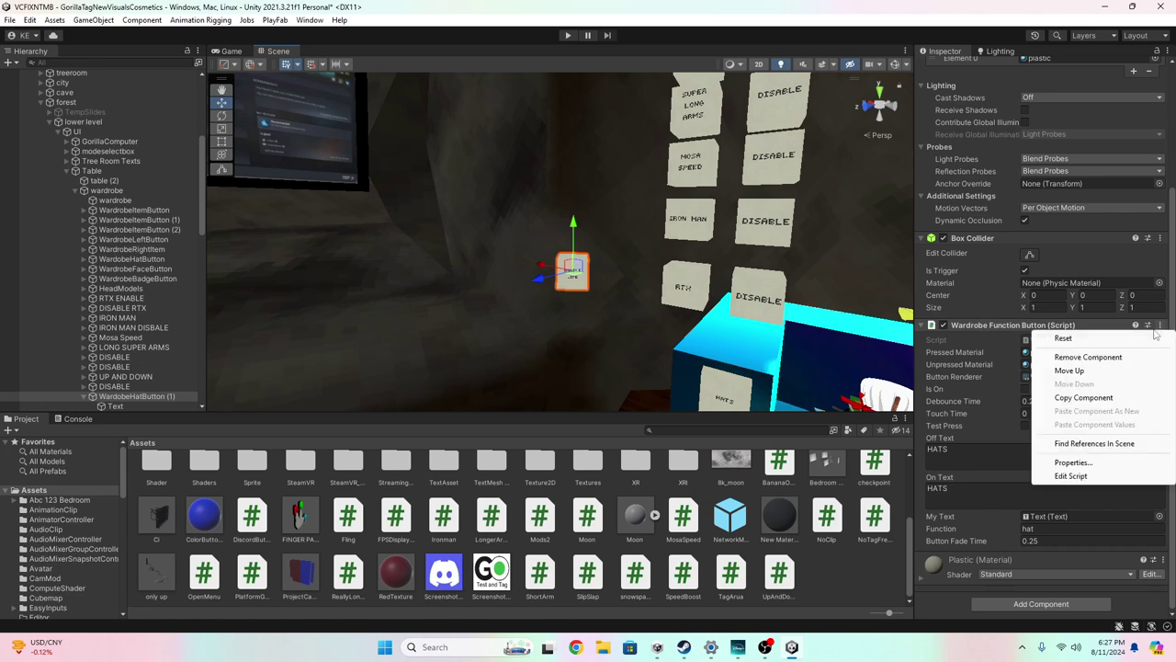
{"action": "left_click", "coordinate": [1089, 358]}
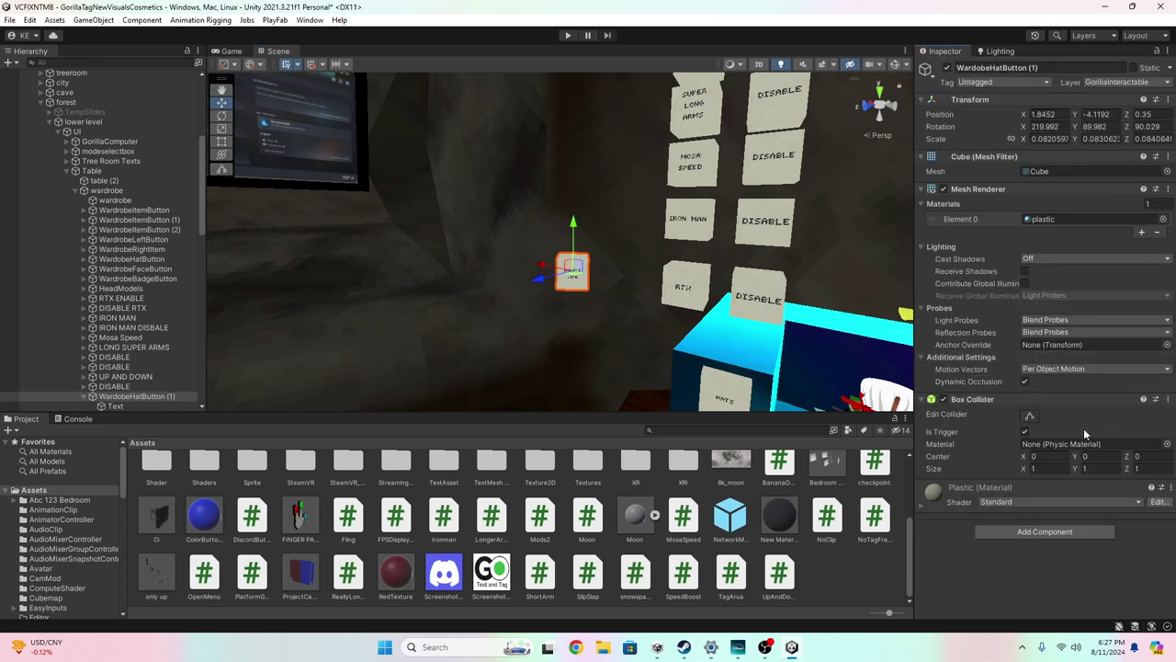
- Inspect the Wardrobe Function Button script on the original HATS button
{"action": "scroll", "coordinate": [670, 288], "scroll_direction": "down", "scroll_amount": 5}
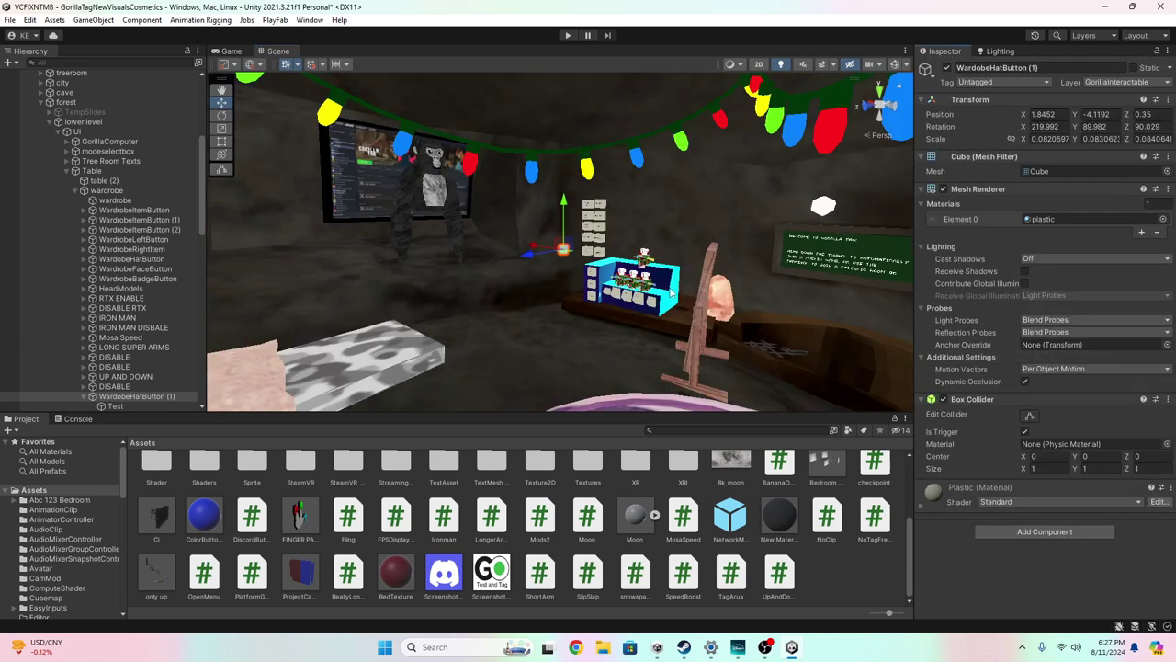
{"action": "scroll", "coordinate": [625, 309], "scroll_direction": "up", "scroll_amount": 5}
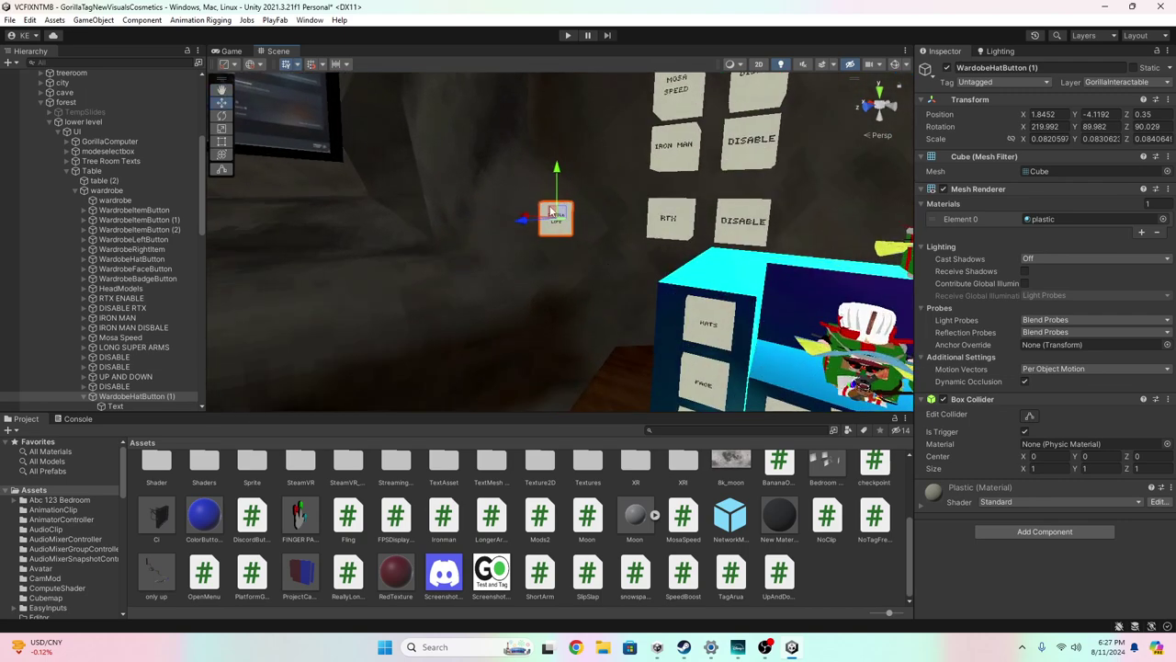
{"action": "left_click", "coordinate": [712, 324]}
{"action": "scroll", "coordinate": [1117, 422], "scroll_direction": "down", "scroll_amount": 2}
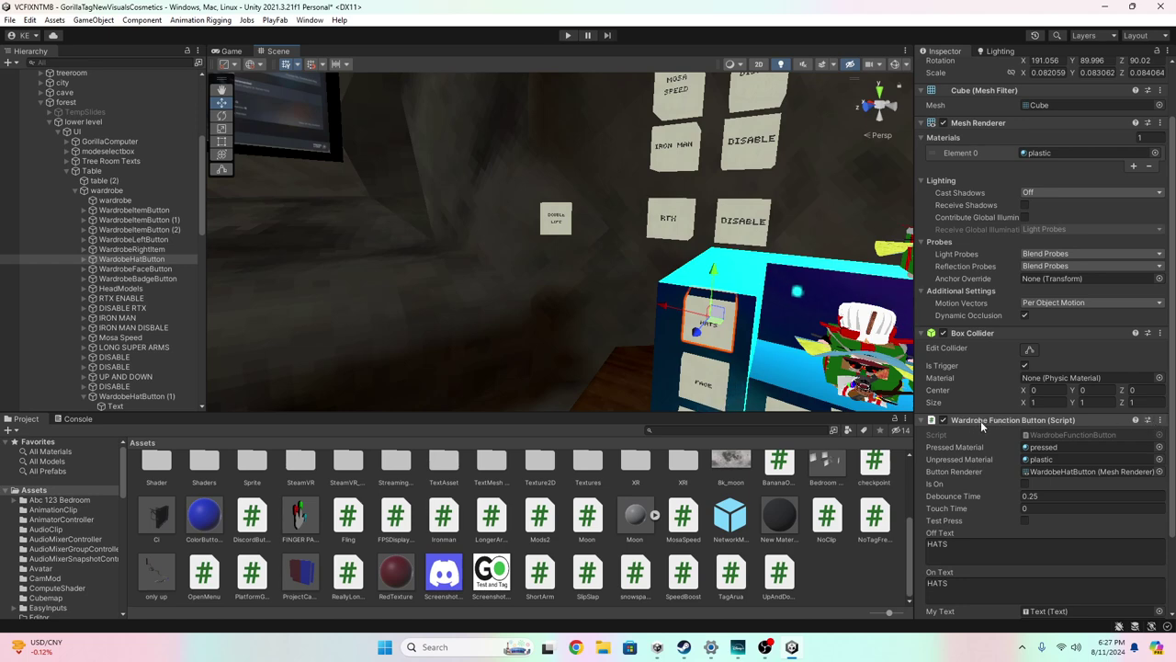
- Rename the DOUBLE LIFE button object as DOUBLE LIFE SONG
{"action": "left_click", "coordinate": [557, 222]}
{"action": "key", "text": "f"}
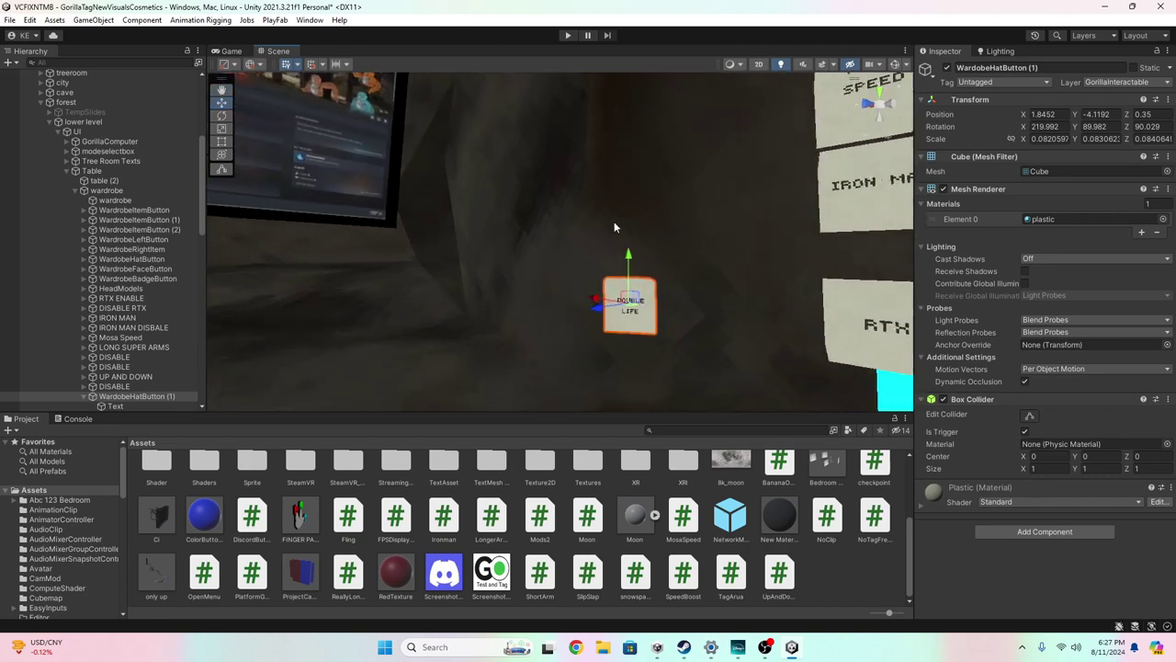
{"action": "right_click_drag", "start_coordinate": [614, 227], "coordinate": [654, 345]}
{"action": "key", "text": "s"}
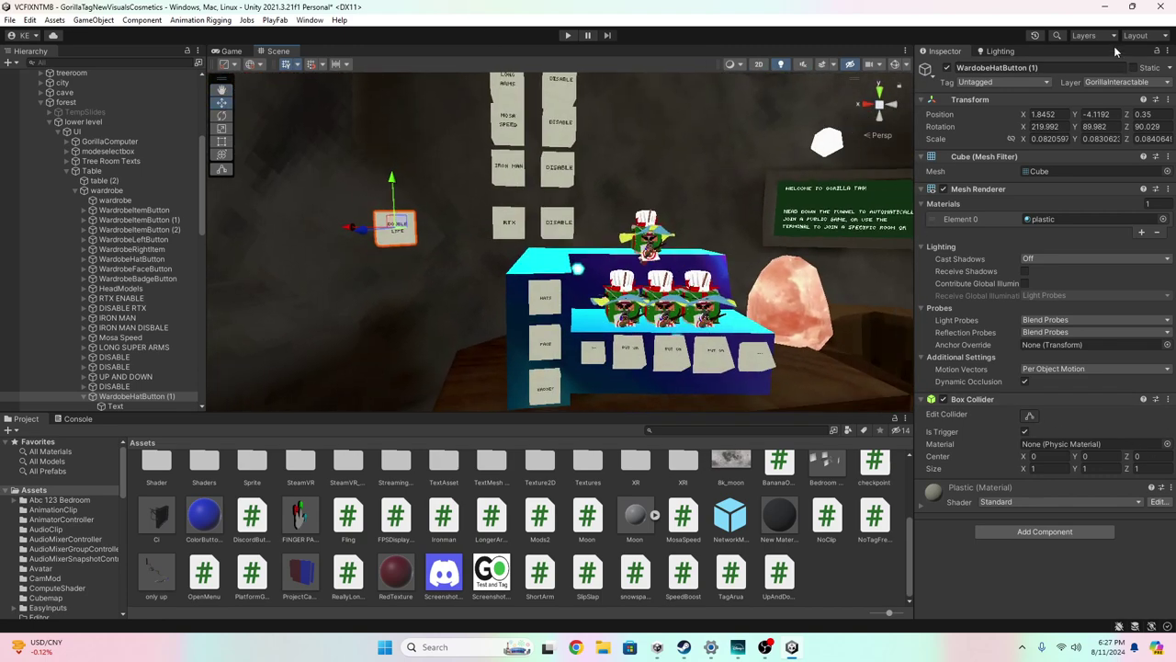
{"action": "left_click", "coordinate": [1052, 66]}
{"action": "key", "text": "BackSpace"}
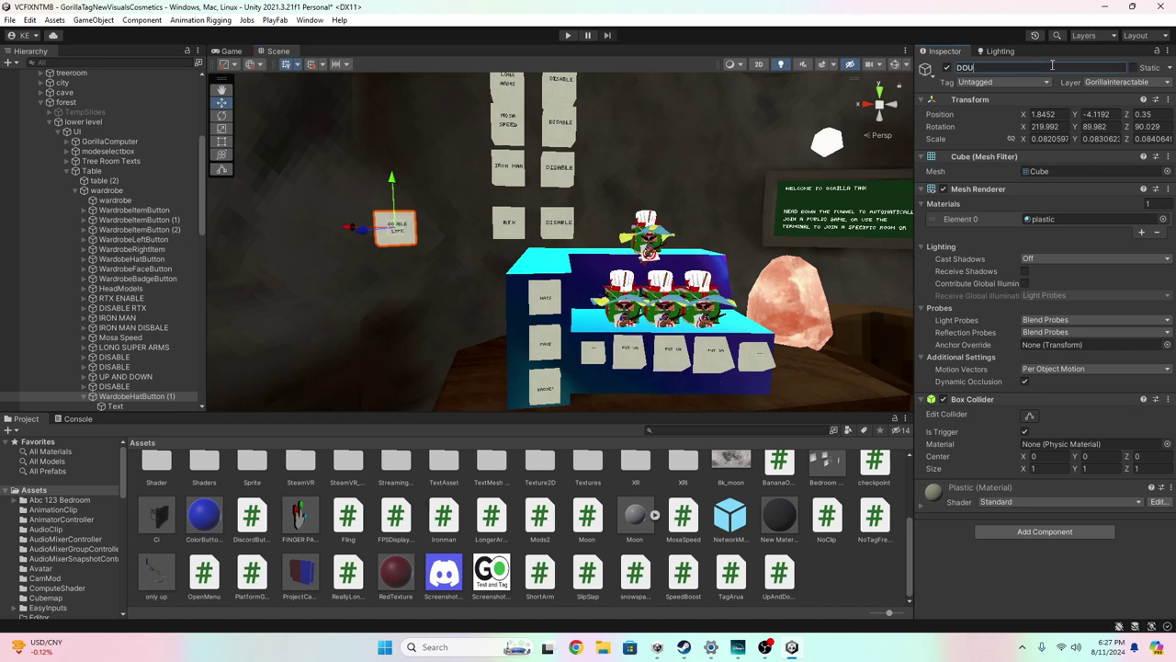
{"action": "type", "text": "DOUBLE LIFE SONG"}
{"action": "left_click", "coordinate": [829, 582]}
{"action": "right_click_drag", "start_coordinate": [818, 400], "coordinate": [681, 535]}
- Switch to Chrome and open the YTMP3 converter website from the saved shortcut
{"action": "left_click", "coordinate": [575, 647]}
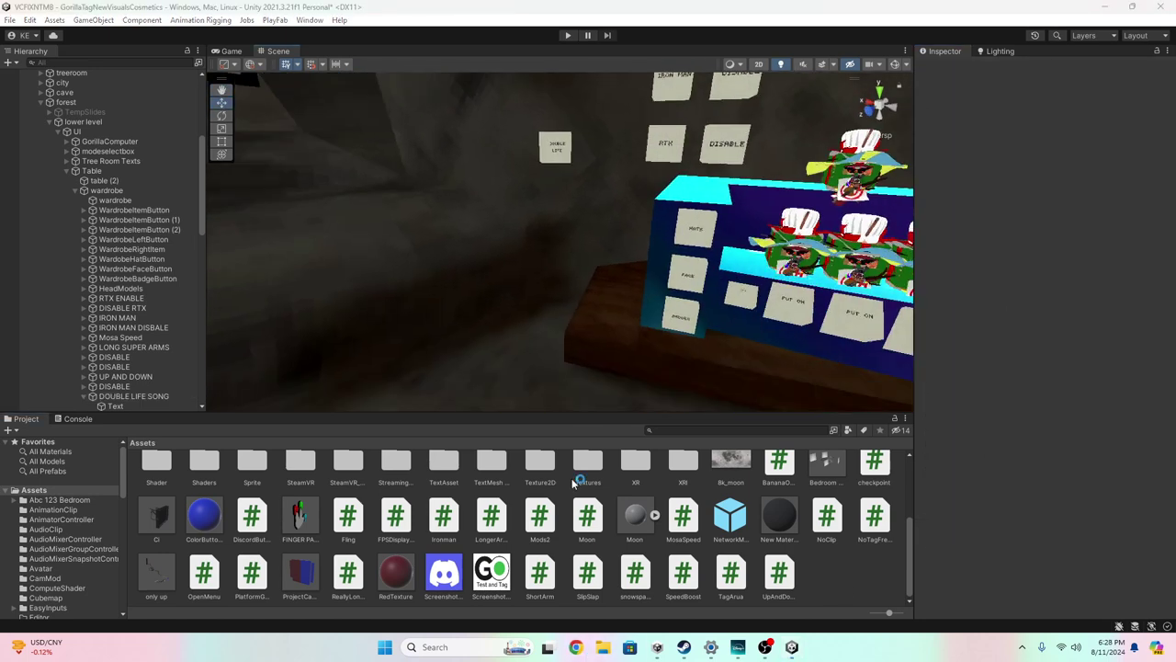
{"action": "left_click", "coordinate": [497, 386]}
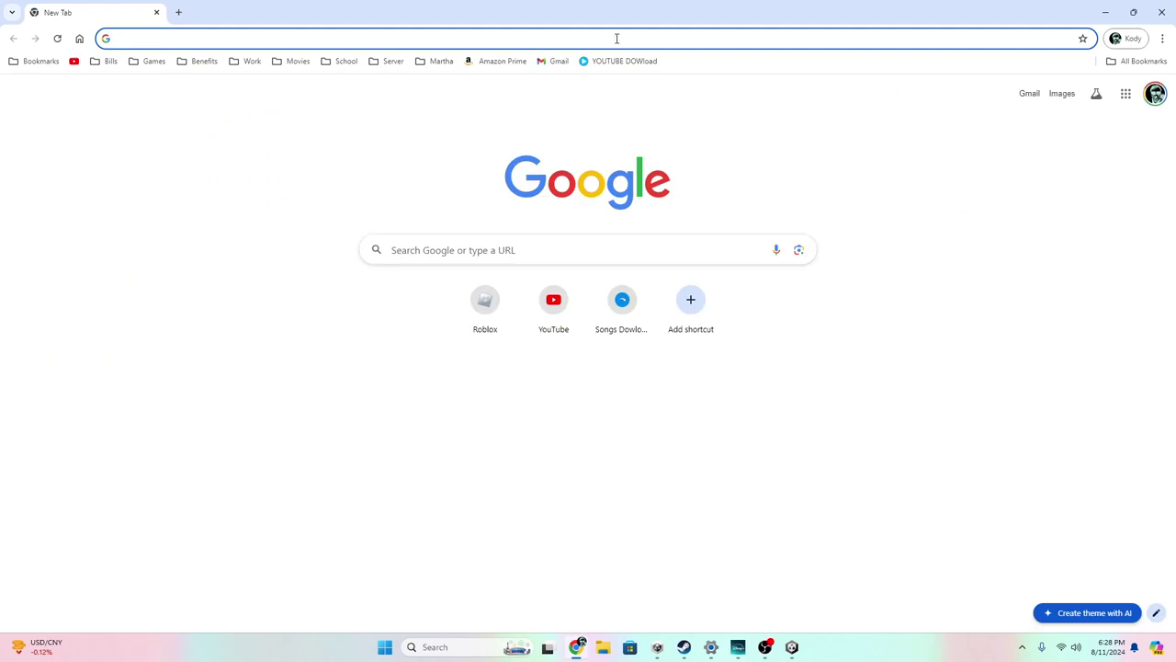
{"action": "left_click", "coordinate": [610, 291]}
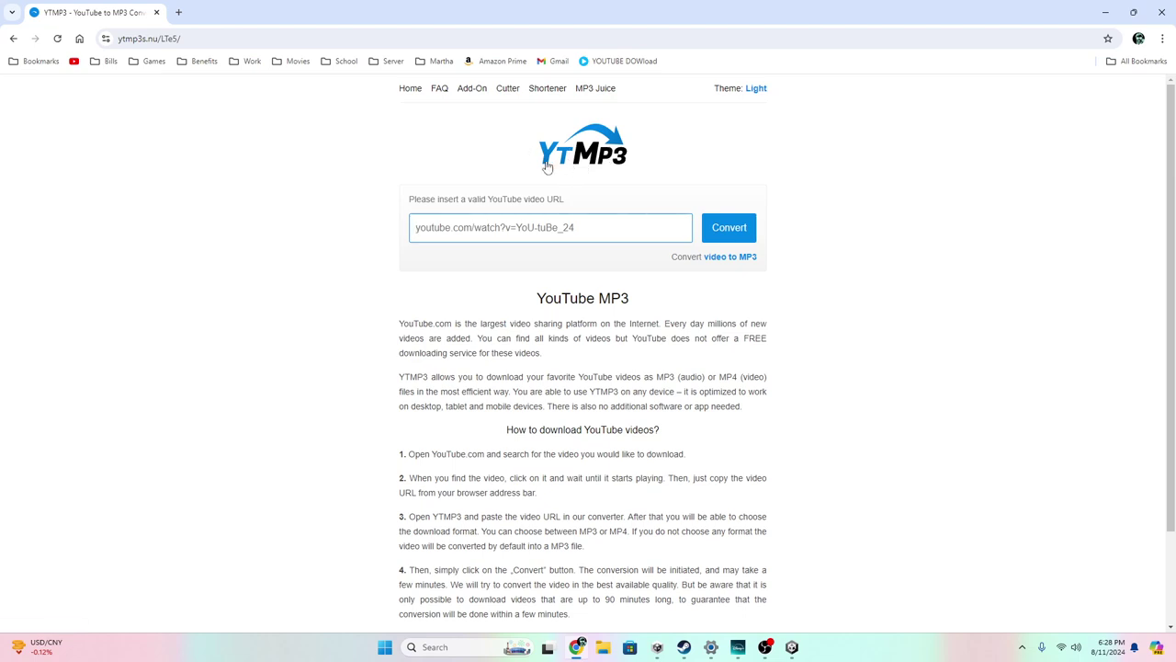
{"action": "triple_click", "coordinate": [648, 305]}
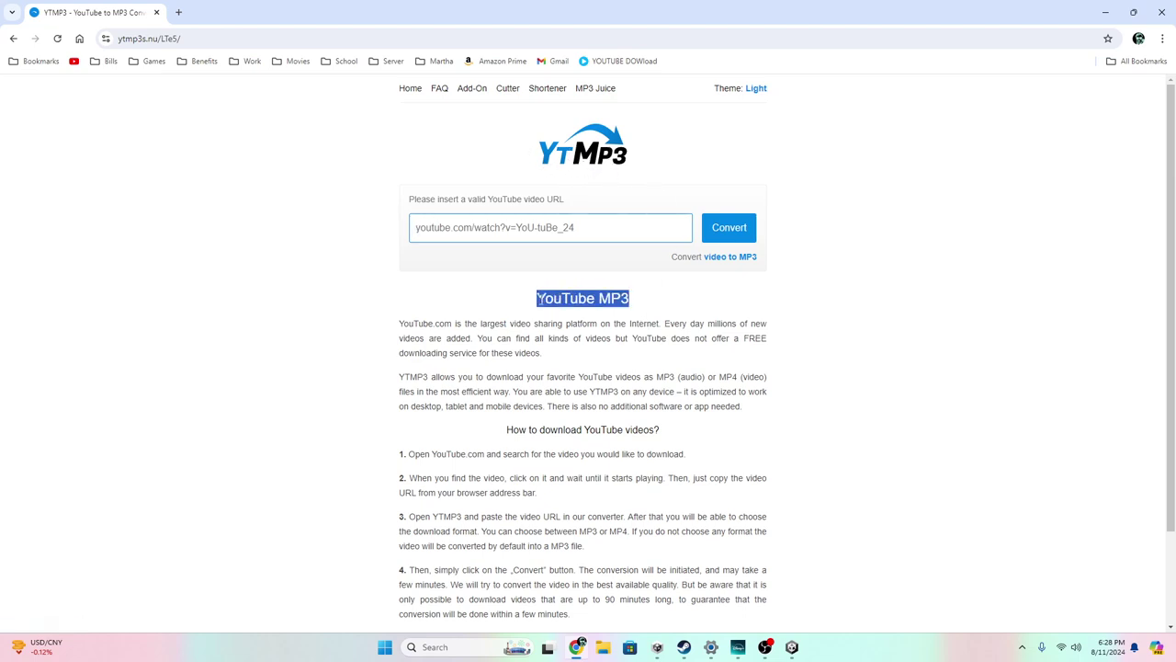
{"action": "left_click", "coordinate": [223, 151]}
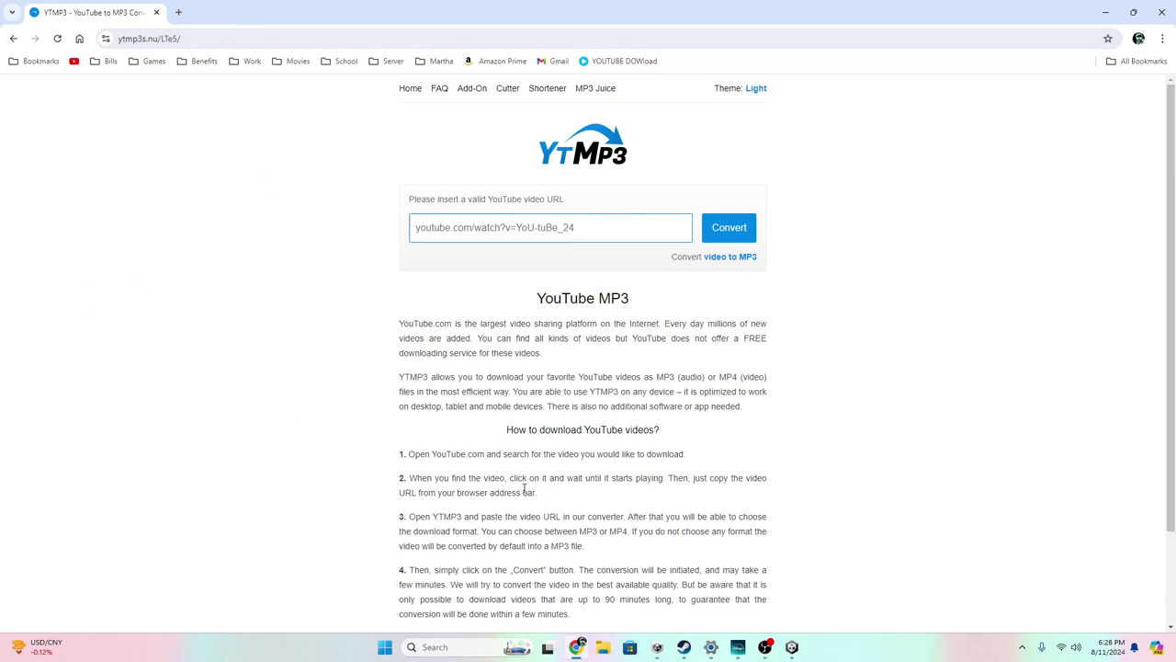
- Open youtube.com in a new browser tab and look through the home page
{"action": "left_click", "coordinate": [180, 11]}
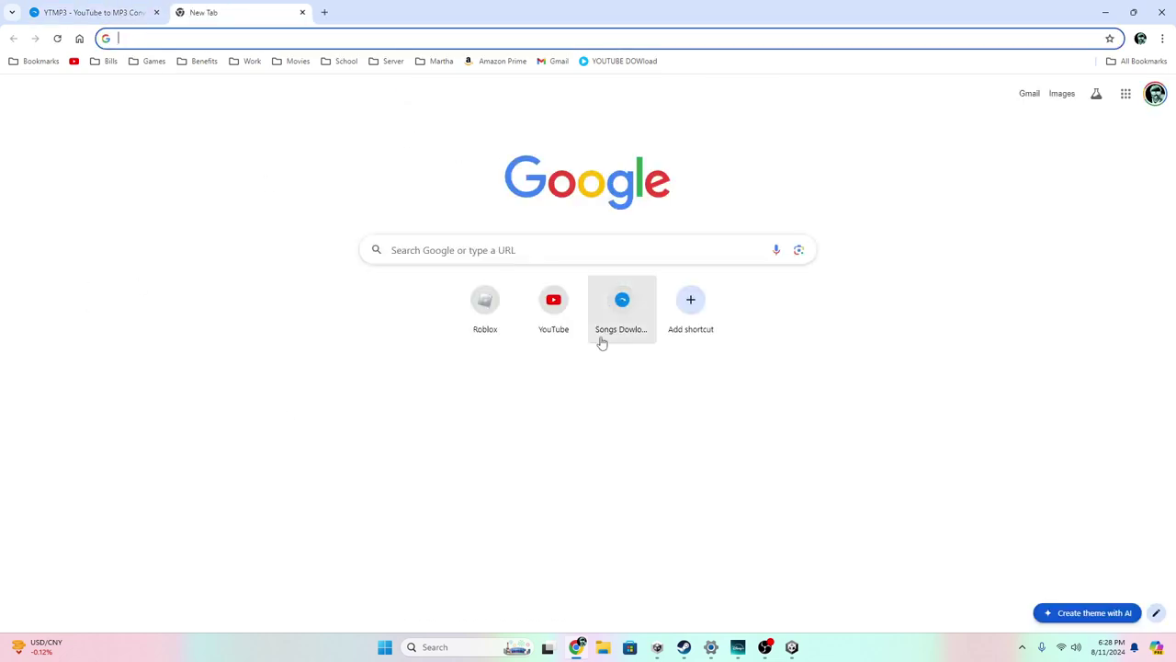
{"action": "type", "text": "youtube.com"}
{"action": "key", "text": "Return"}
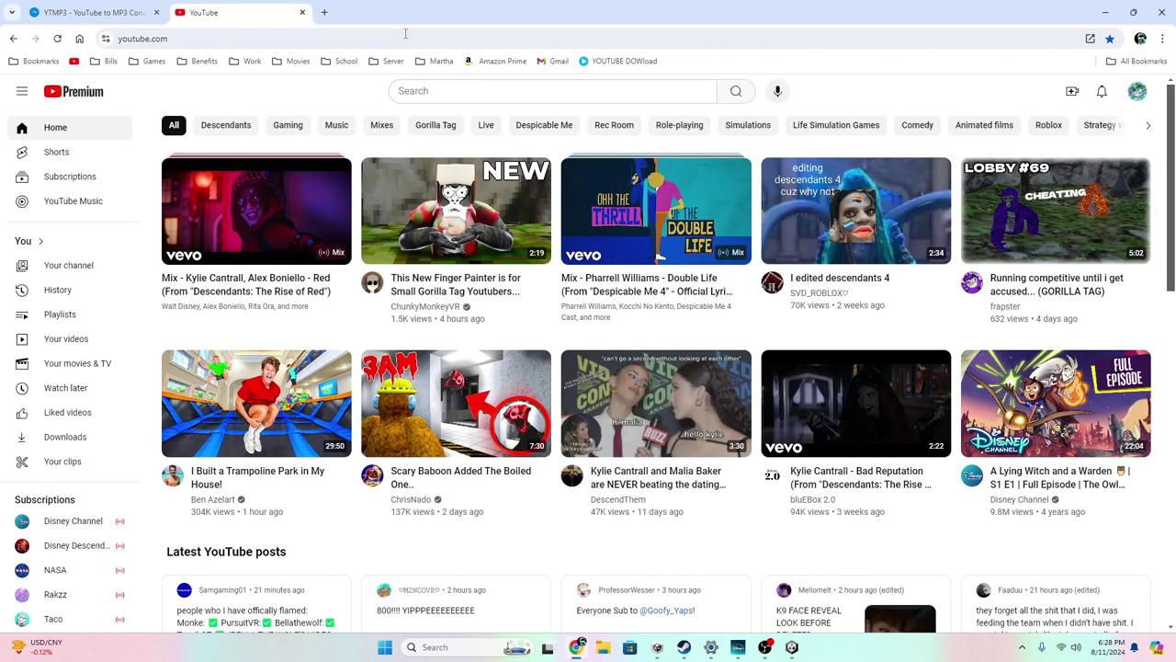
{"action": "scroll", "coordinate": [493, 618], "scroll_direction": "down", "scroll_amount": 2}
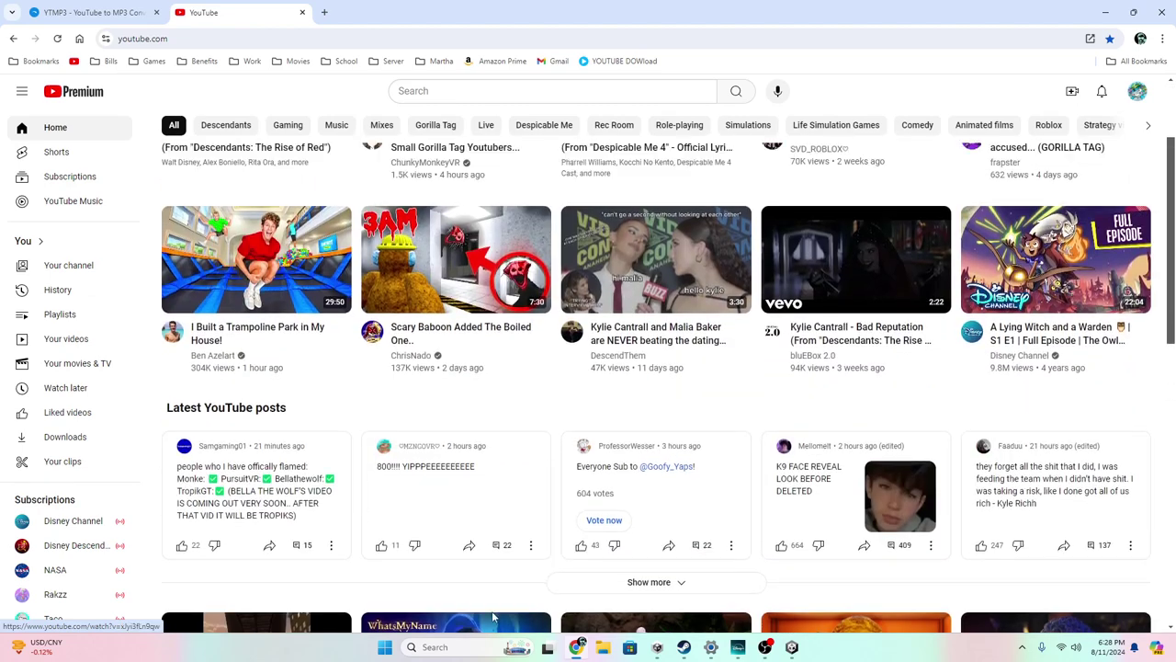
{"action": "scroll", "coordinate": [493, 617], "scroll_direction": "up", "scroll_amount": 2}
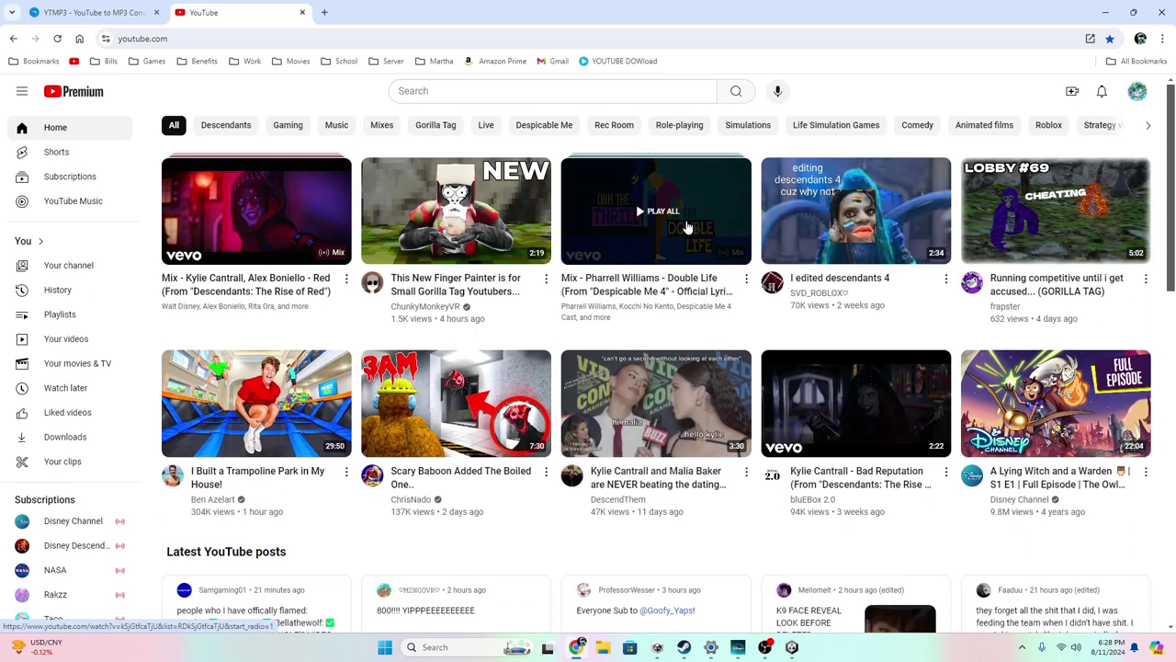
- Search YouTube for "double life" and open the official audio of Double Life from Despicable Me 4
{"action": "left_click", "coordinate": [454, 91]}
{"action": "type", "text": "double lide"}
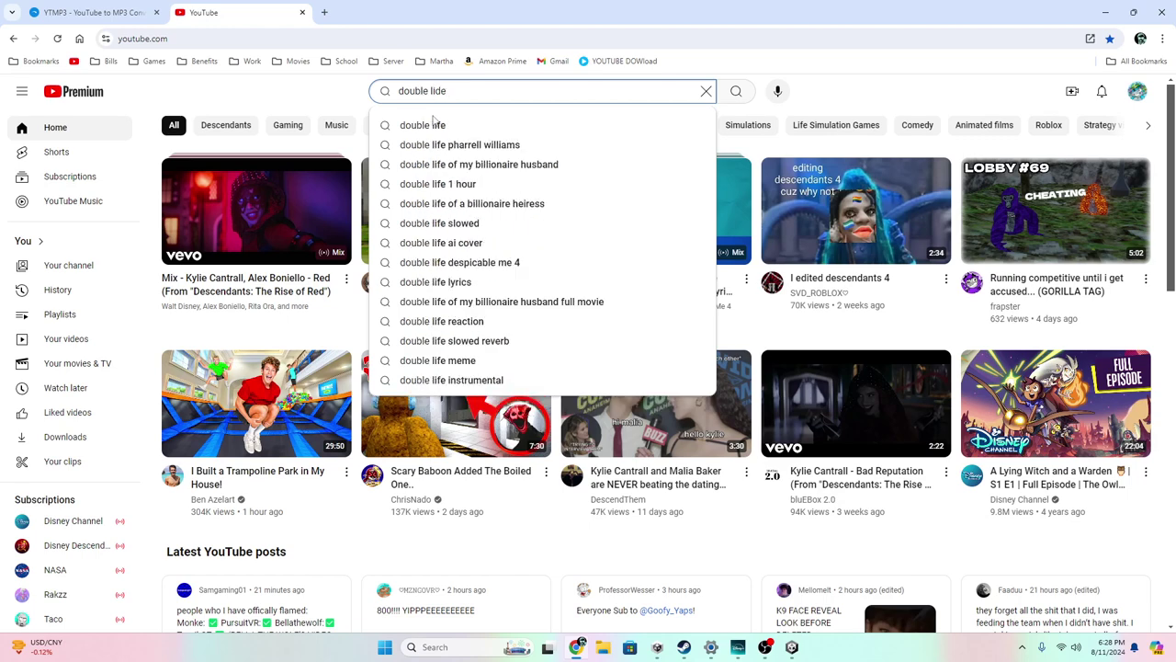
{"action": "left_click", "coordinate": [452, 125]}
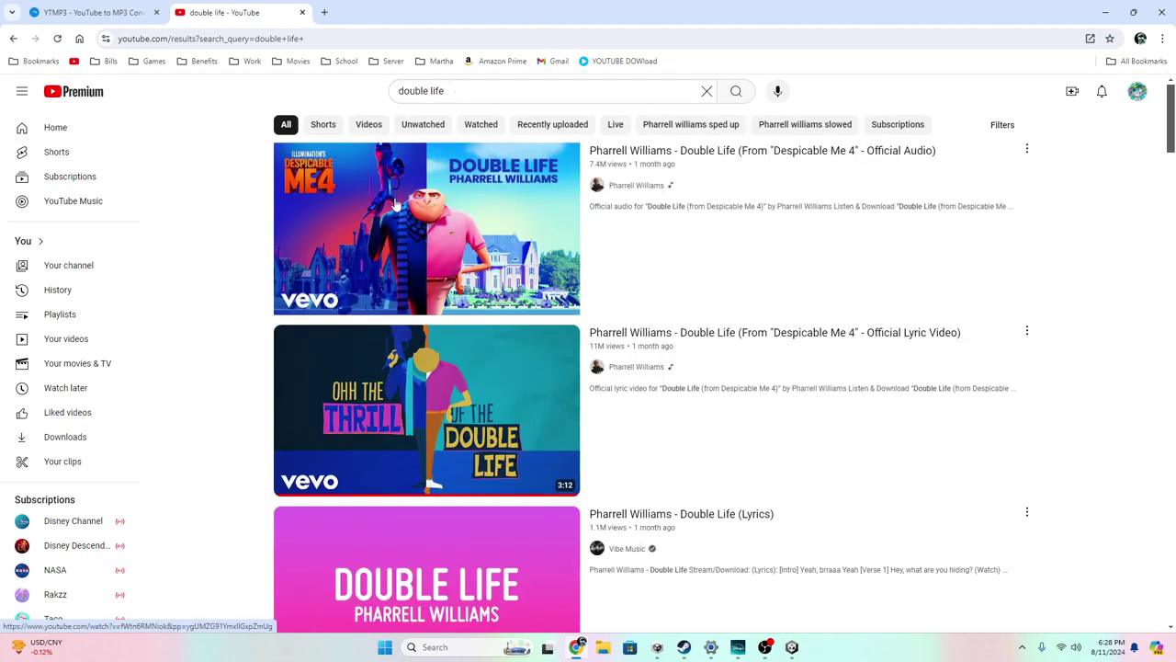
{"action": "left_click", "coordinate": [394, 204]}
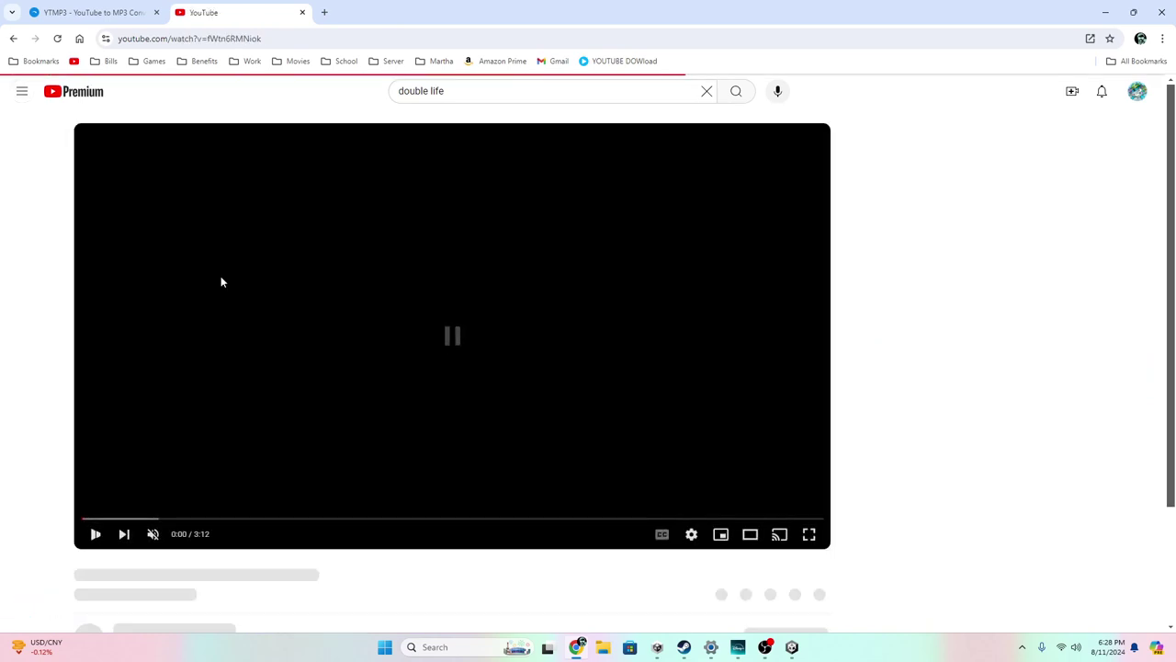
- Copy the Double Life video's URL into the YTMP3 converter and convert it
{"action": "left_click", "coordinate": [275, 38]}
{"action": "key", "text": "ctrl+c"}
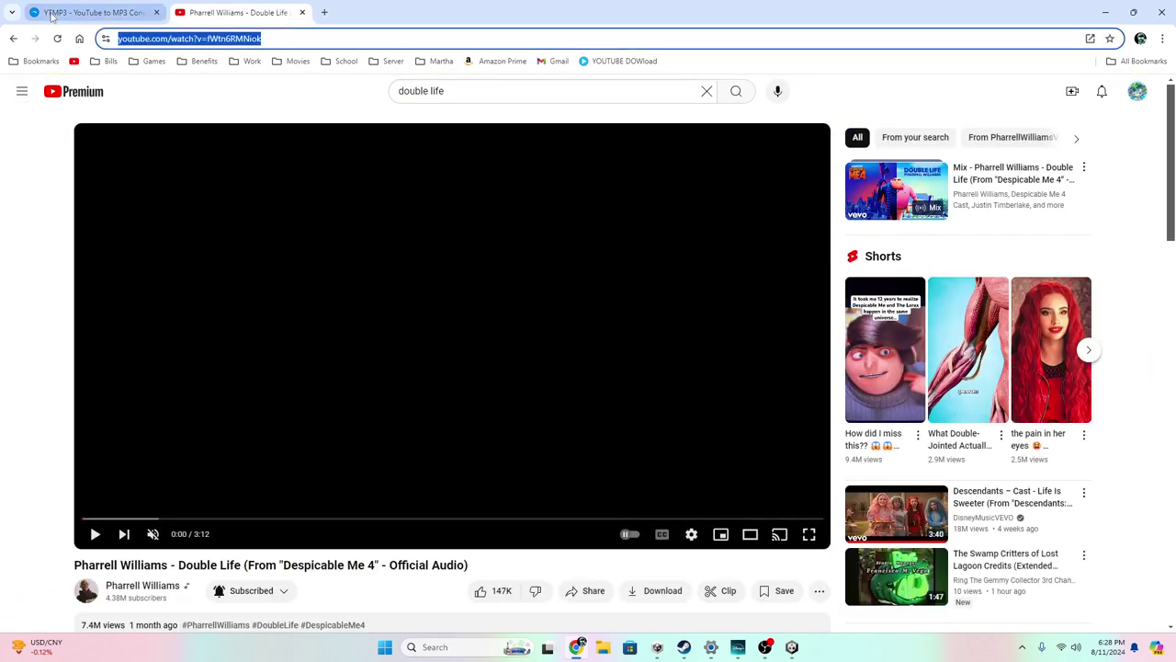
{"action": "left_click", "coordinate": [92, 12]}
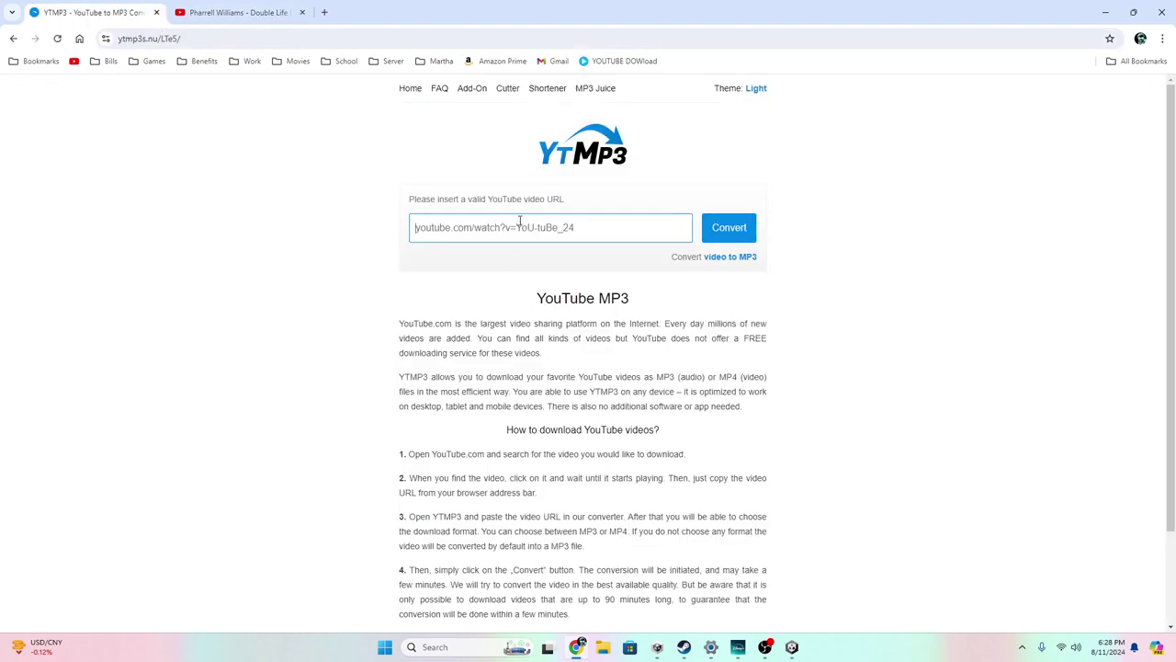
{"action": "type", "text": "sz"}
{"action": "key", "text": "BackSpace"}
{"action": "key", "text": "BackSpace"}
{"action": "key", "text": "ctrl+v"}
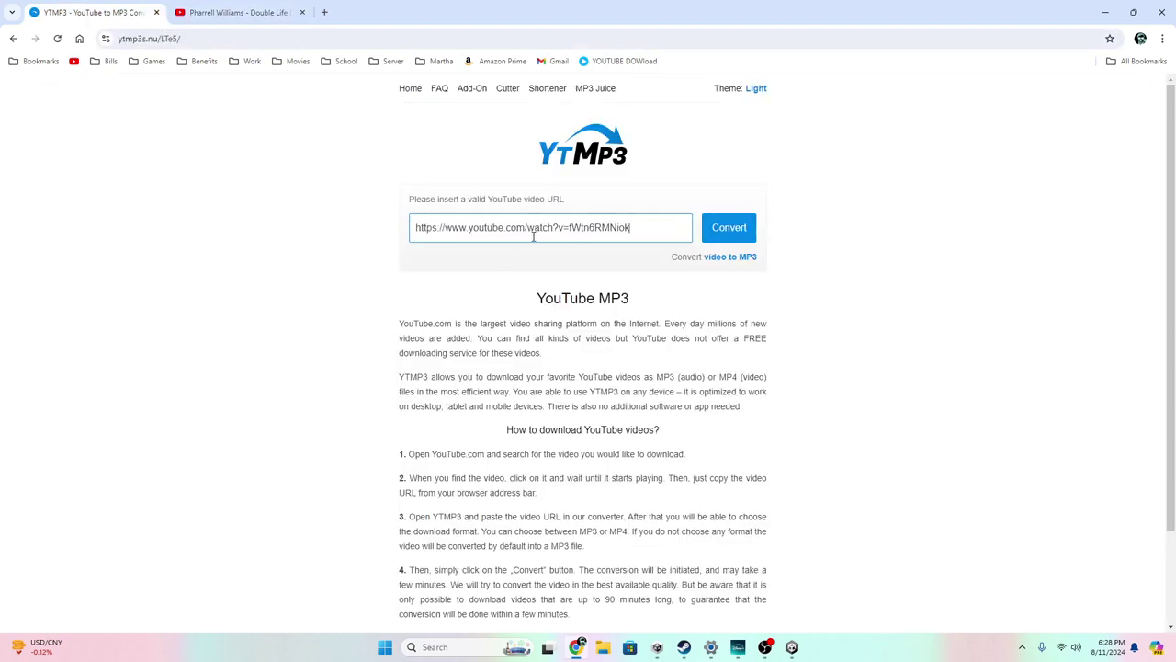
{"action": "left_click", "coordinate": [743, 238]}
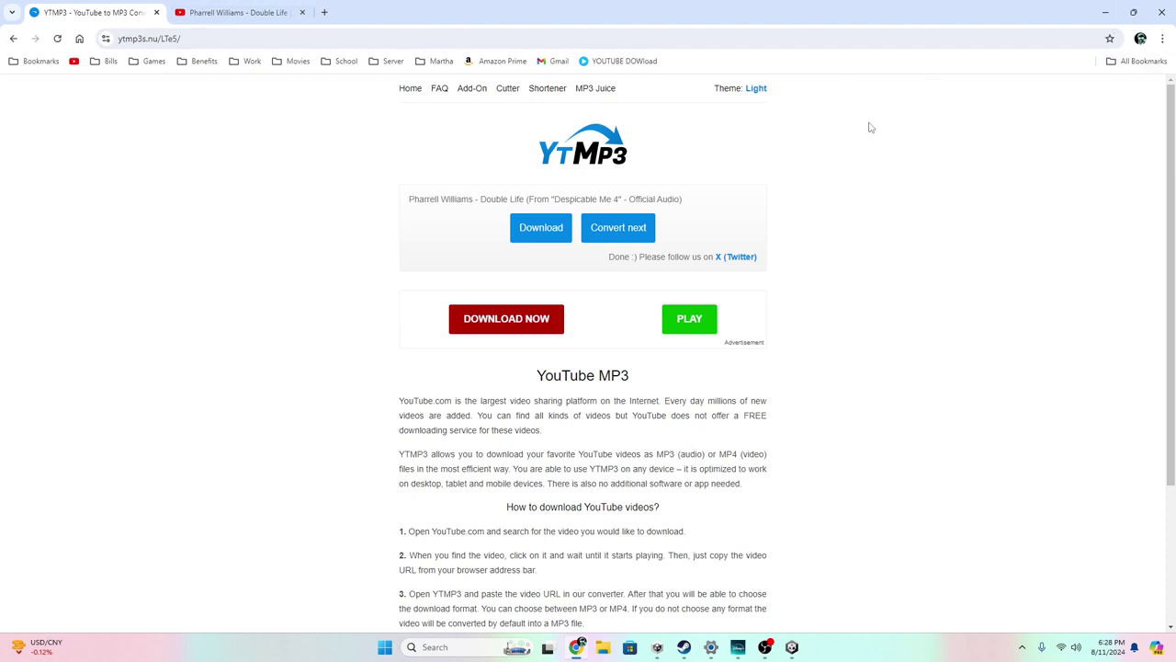
- Close the browser and import the Pharrell Williams - Double Life MP3 from the Downloads folder into Unity's Assets
{"action": "left_click", "coordinate": [1160, 13]}
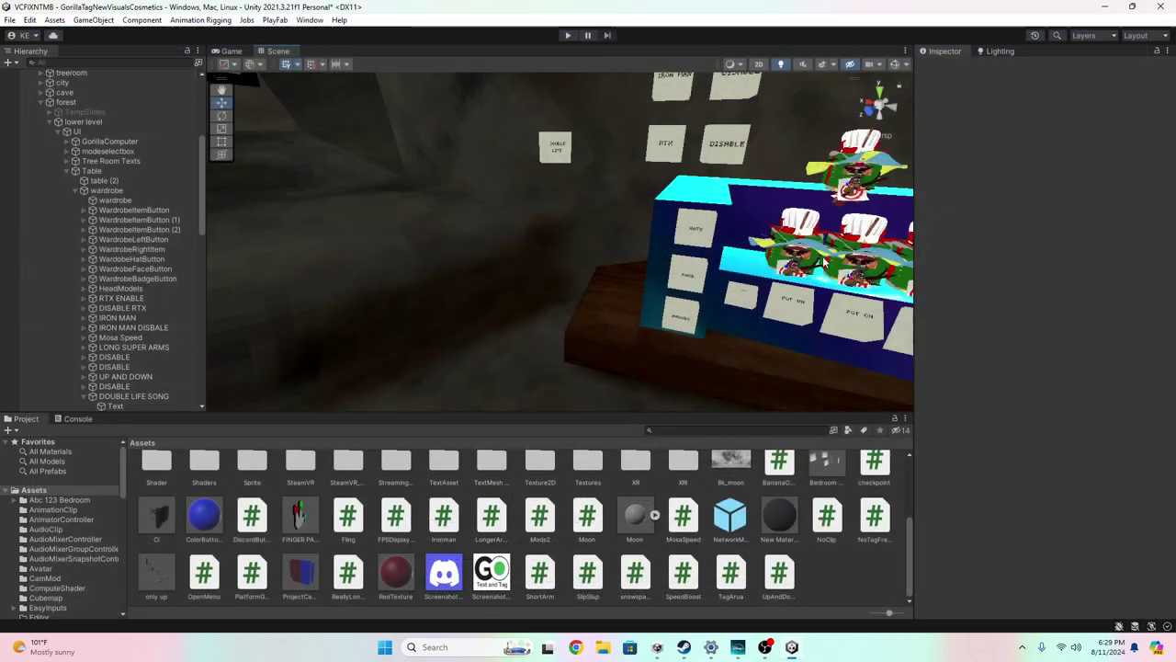
{"action": "right_click_drag", "start_coordinate": [823, 255], "coordinate": [662, 265]}
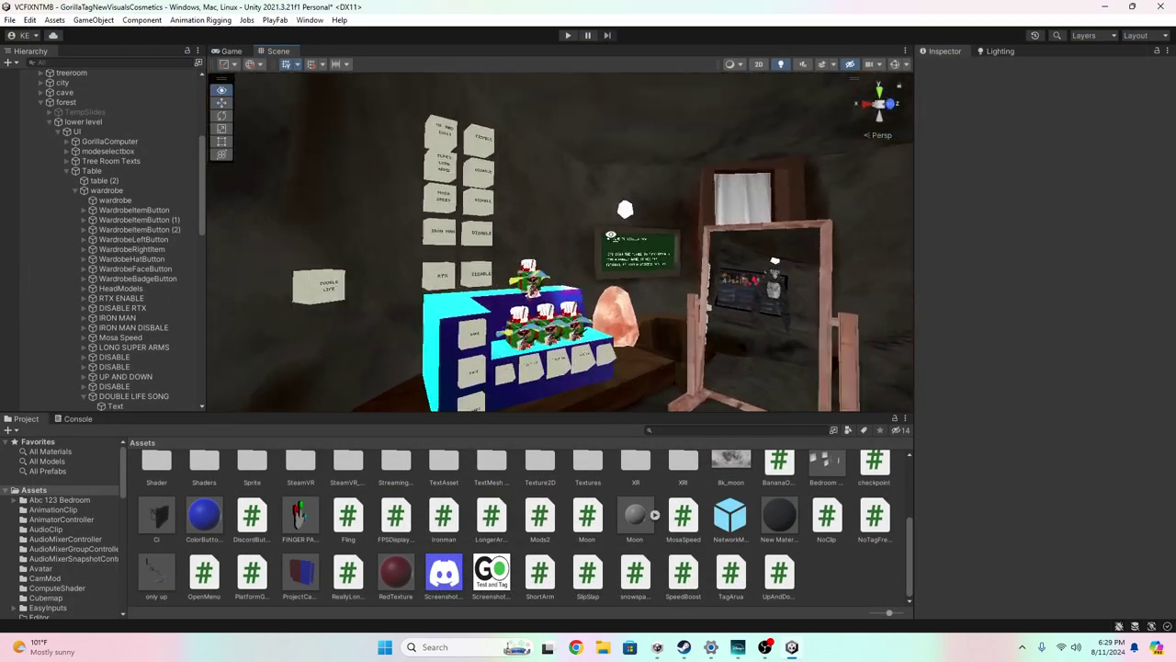
{"action": "right_click_drag", "start_coordinate": [611, 236], "coordinate": [419, 260]}
{"action": "scroll", "coordinate": [419, 260], "scroll_direction": "up", "scroll_amount": 3}
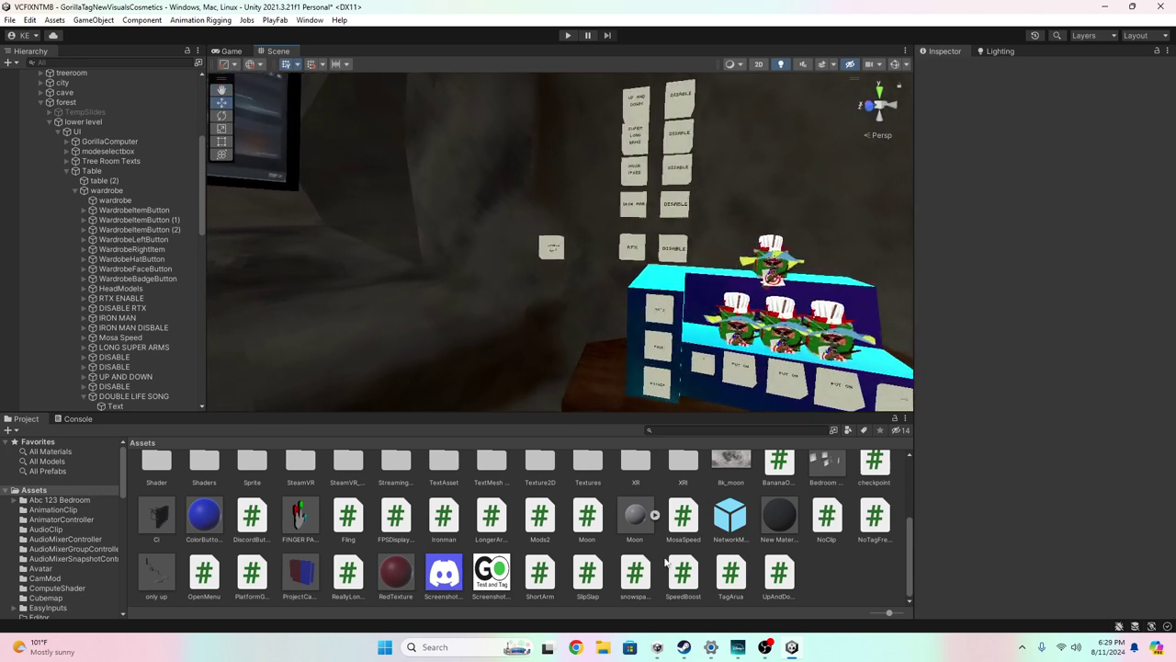
{"action": "left_click", "coordinate": [603, 647]}
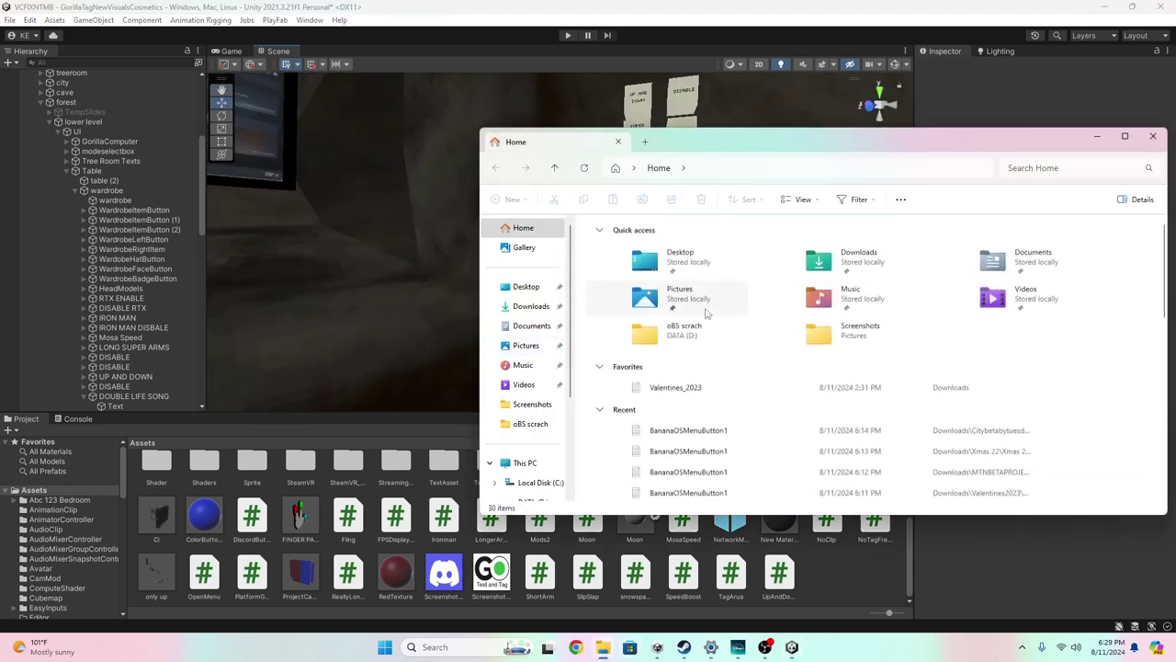
{"action": "double_click", "coordinate": [827, 261]}
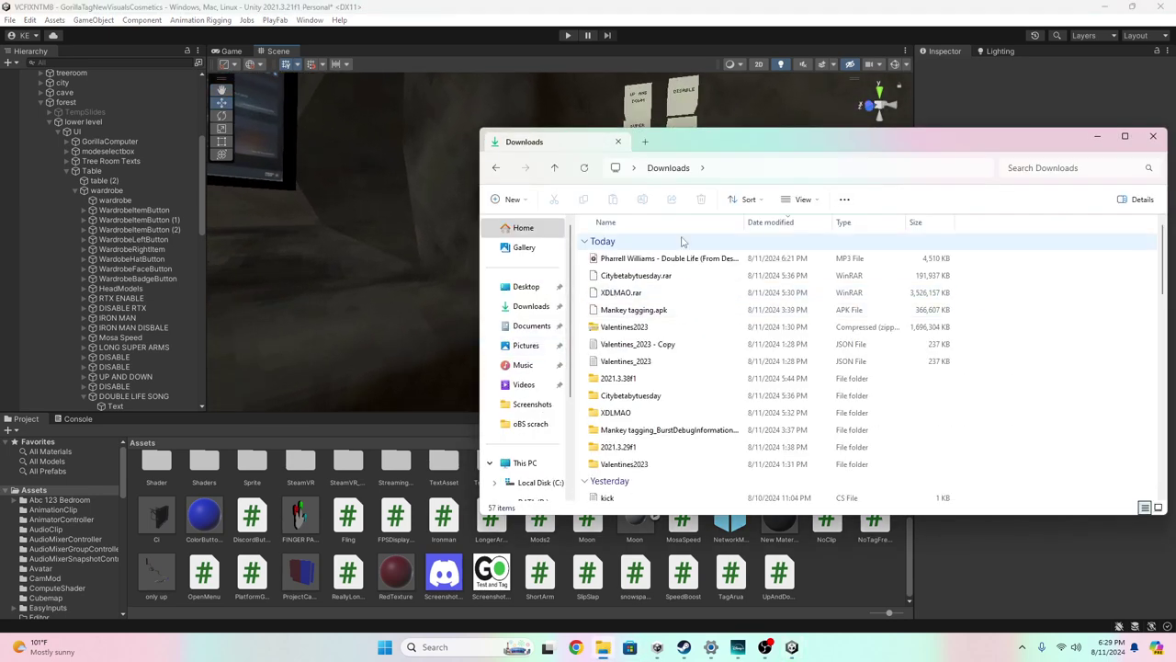
{"action": "left_click_drag", "start_coordinate": [665, 259], "coordinate": [831, 576]}
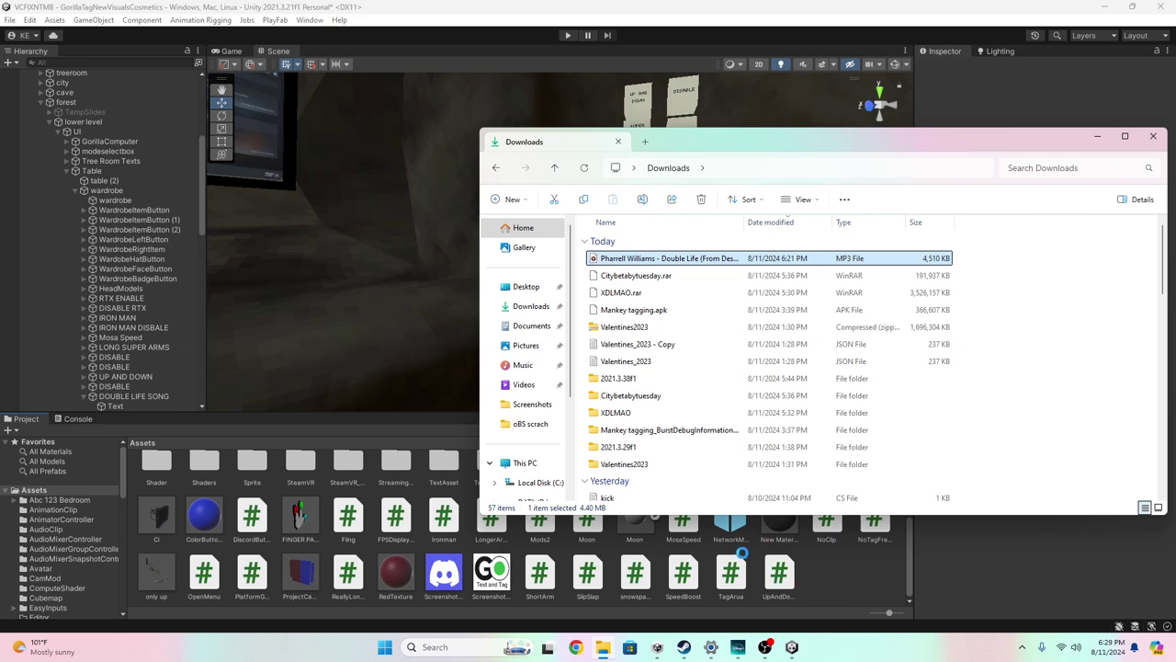
{"action": "left_click", "coordinate": [1153, 136]}
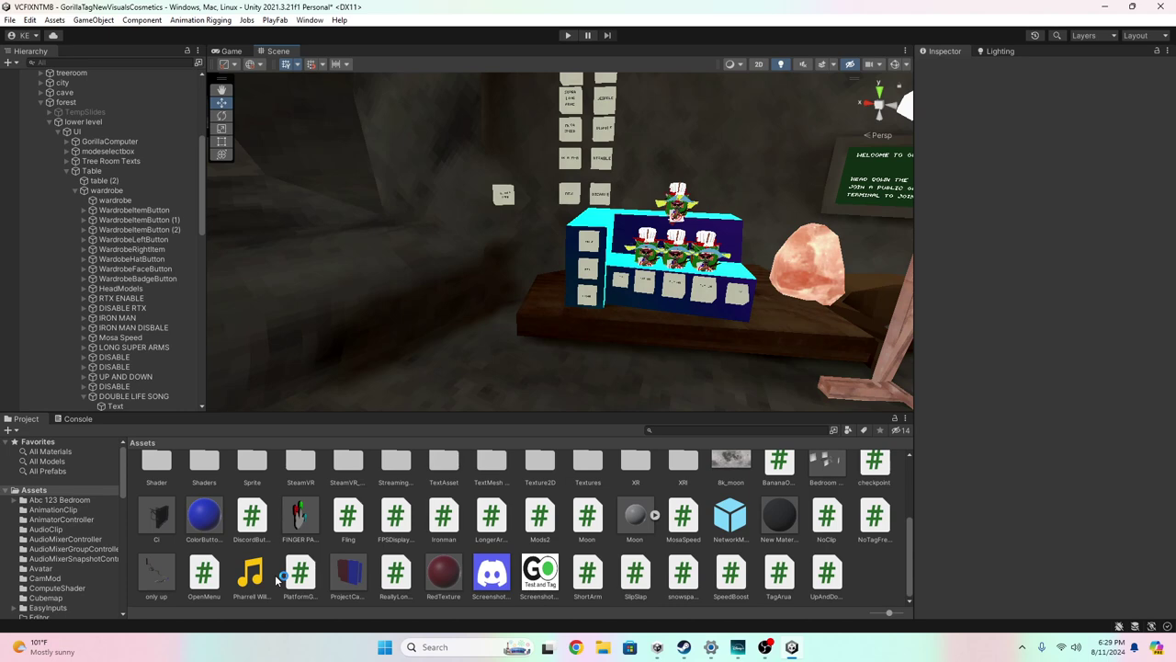
- Create an empty GameObject named DOUBLE LIFE SONG near the DOUBLE LIFE button and set it inactive
{"action": "right_click_drag", "start_coordinate": [552, 400], "coordinate": [618, 293]}
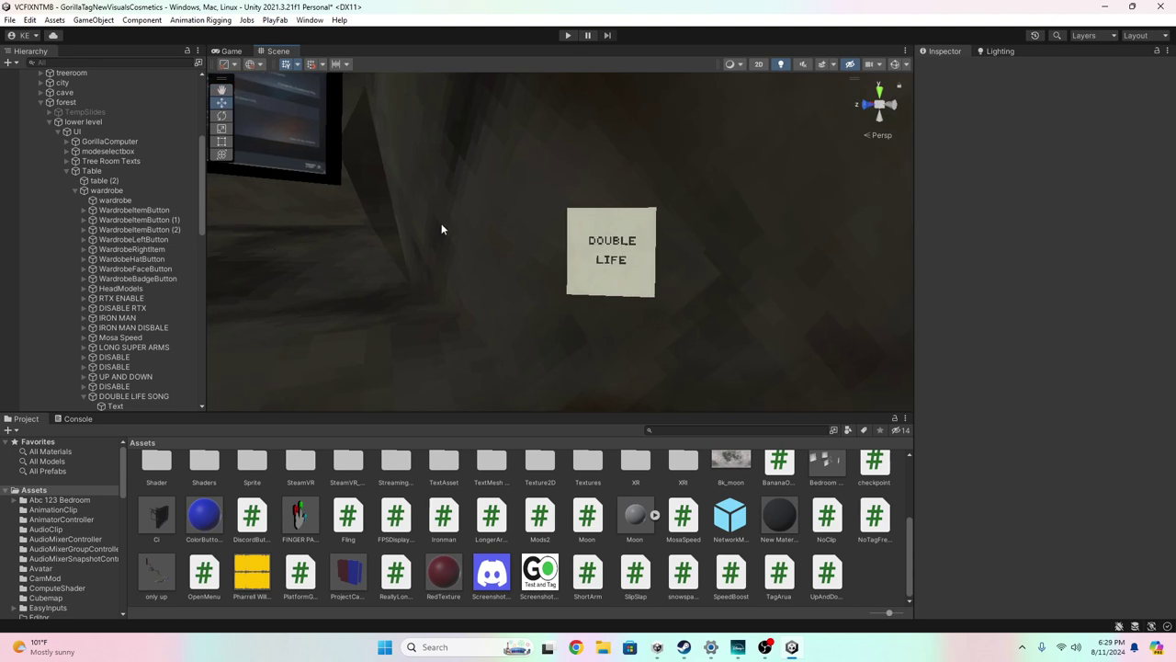
{"action": "left_click", "coordinate": [9, 63]}
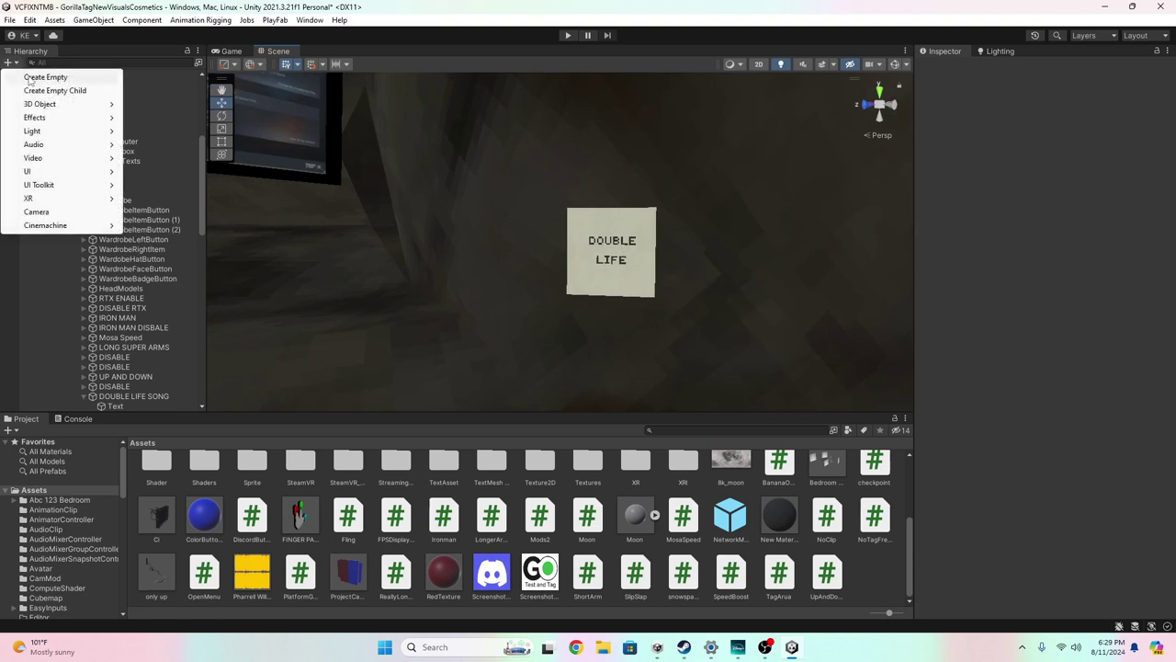
{"action": "left_click", "coordinate": [30, 78]}
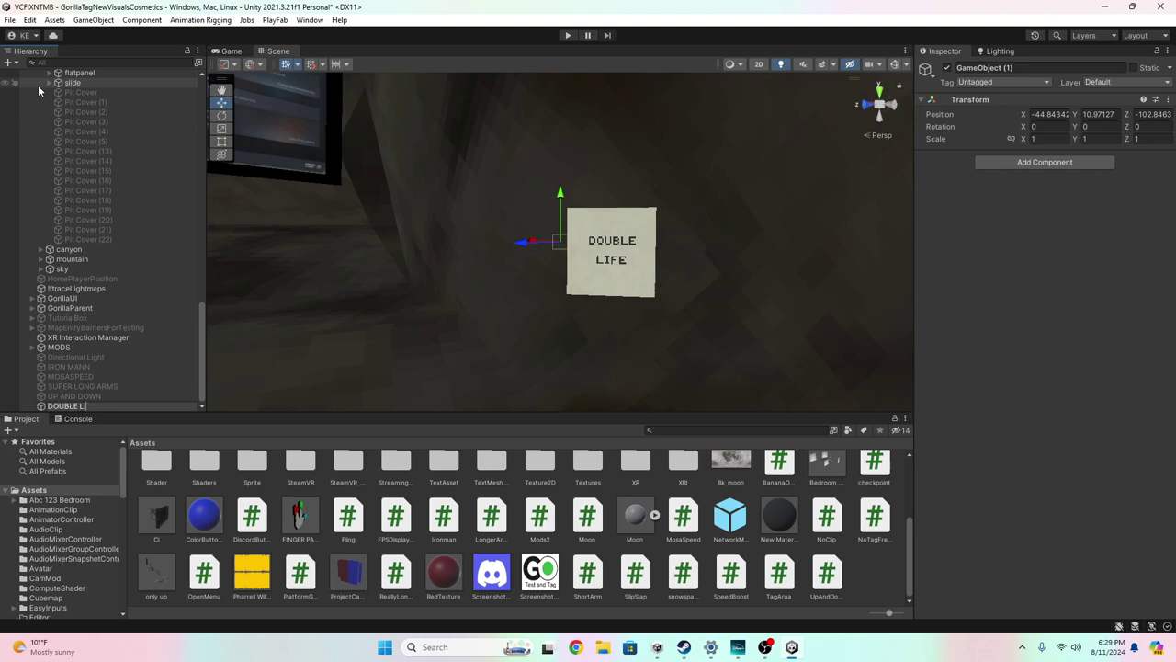
{"action": "type", "text": "NG"}
{"action": "left_click", "coordinate": [948, 68]}
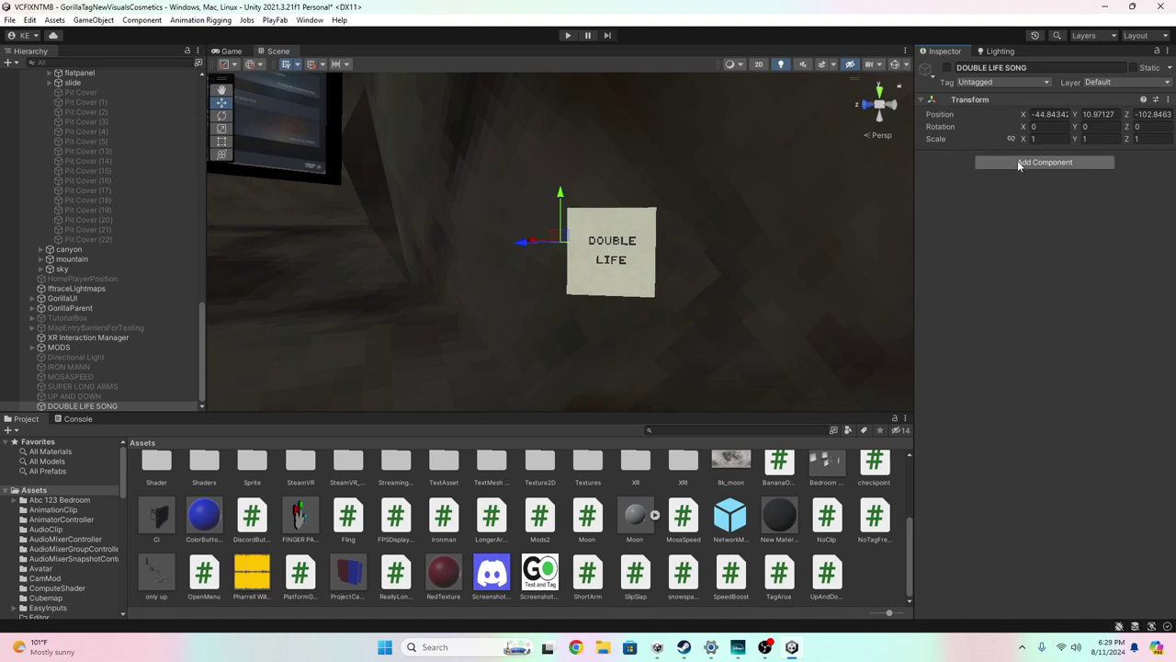
- Add an Audio Source to the empty DOUBLE LIFE SONG object and assign the Pharrell Williams - Double Life clip to it
{"action": "left_click", "coordinate": [1018, 164]}
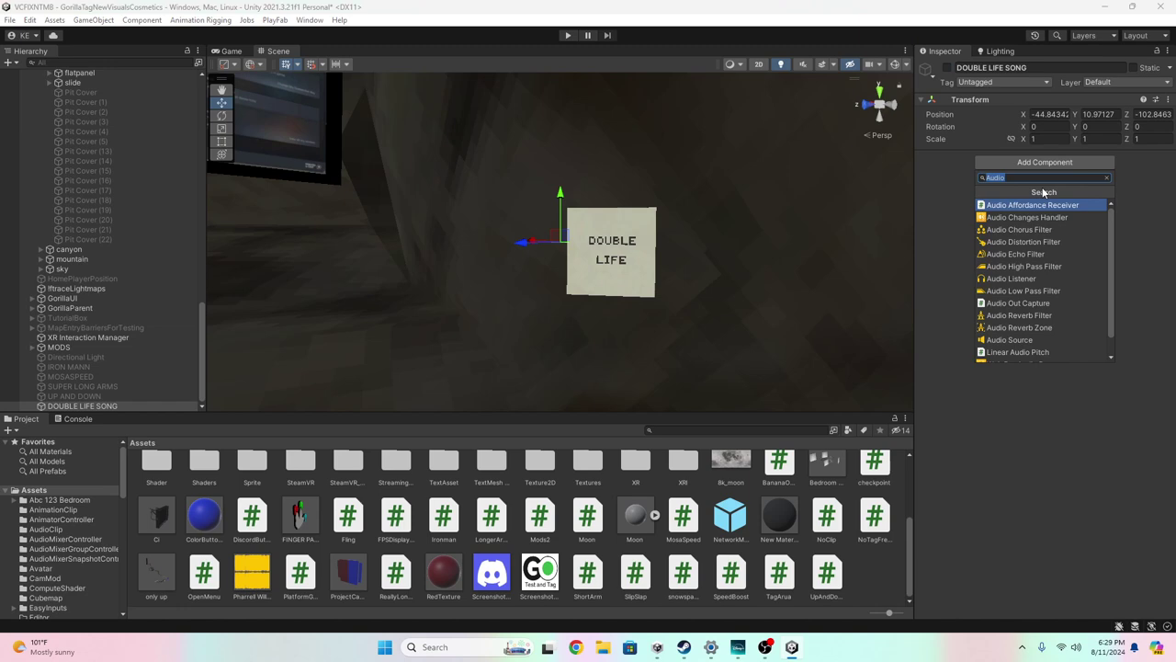
{"action": "type", "text": "audi"}
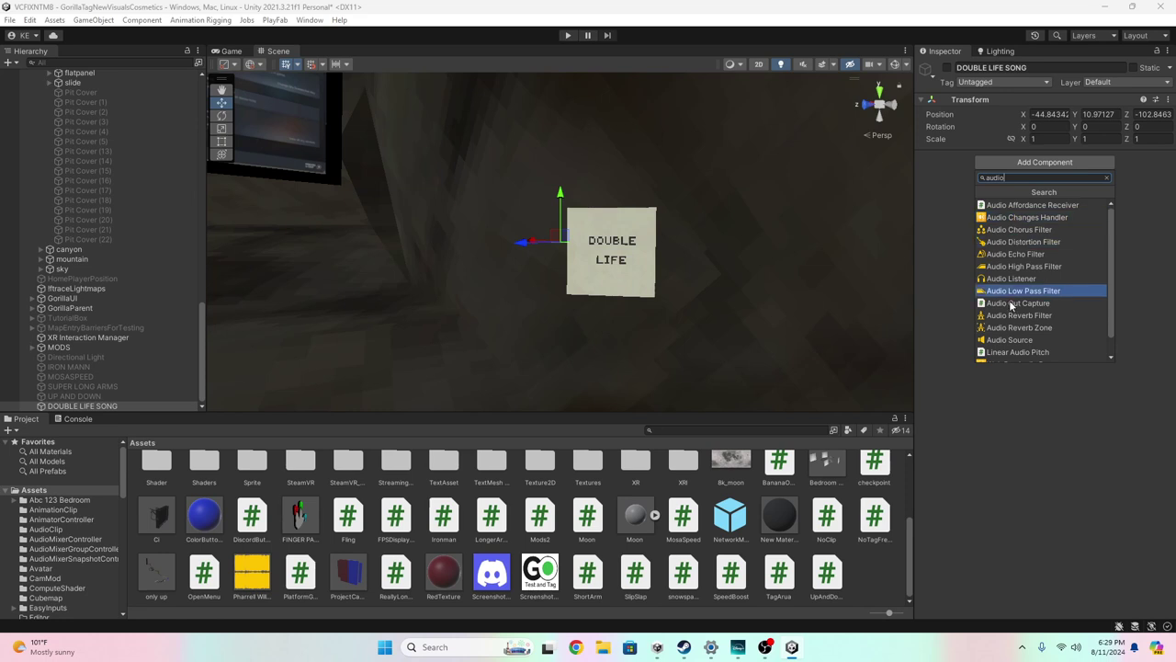
{"action": "left_click", "coordinate": [1011, 340]}
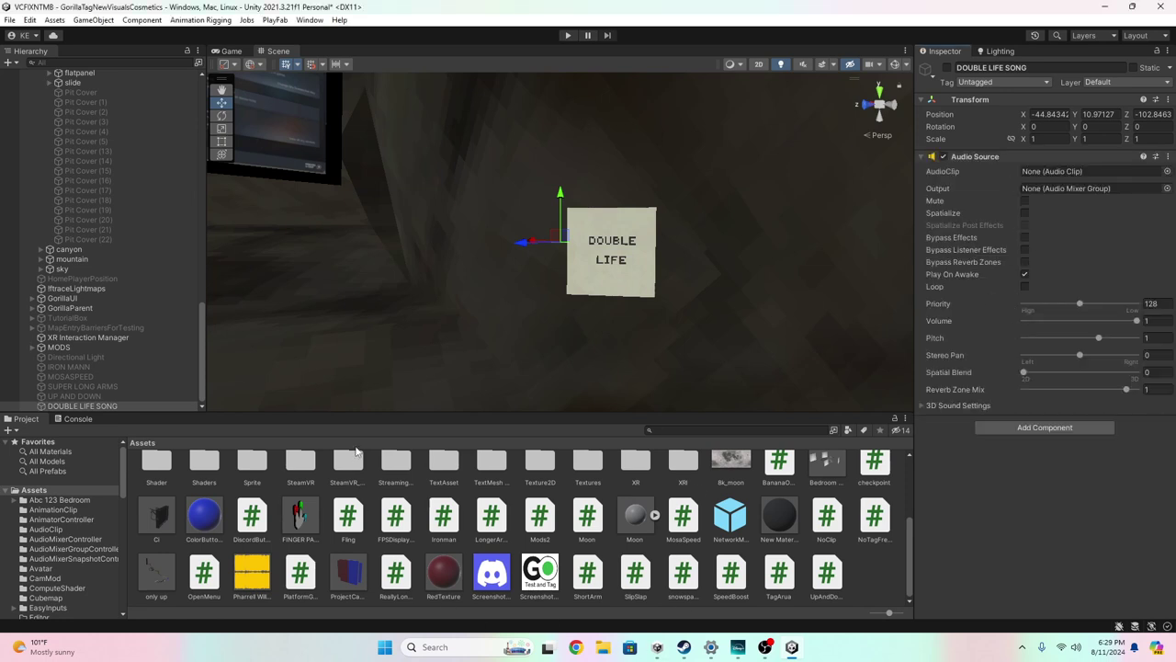
{"action": "left_click_drag", "start_coordinate": [263, 572], "coordinate": [1083, 256]}
{"action": "left_click_drag", "start_coordinate": [1071, 183], "coordinate": [1068, 172]}
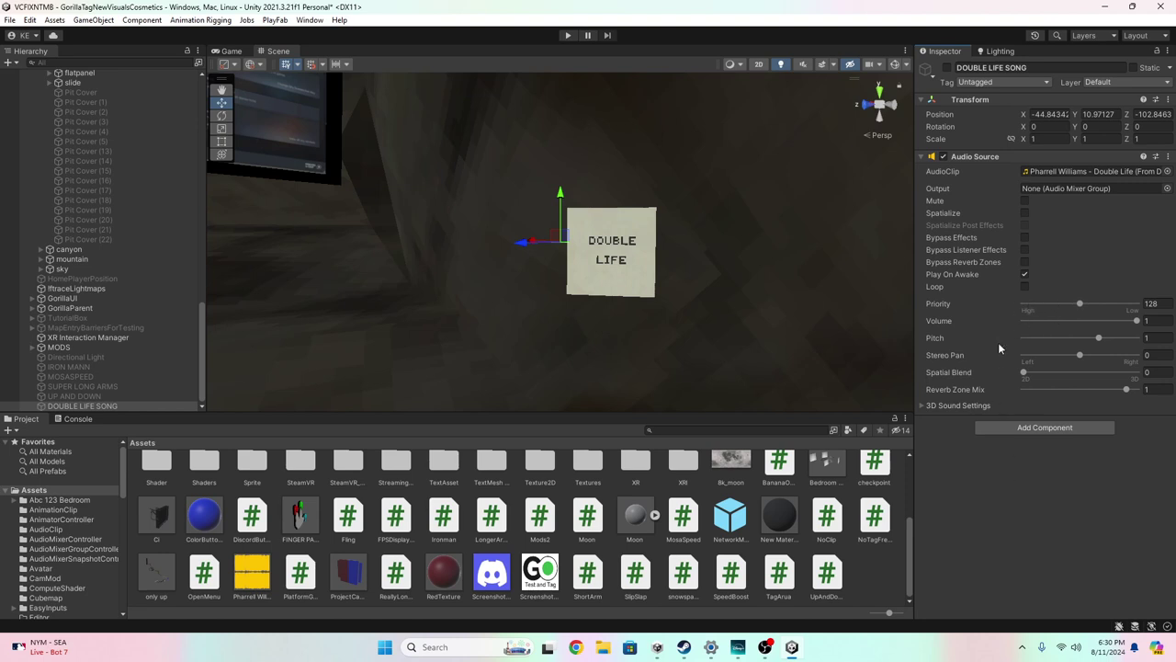
{"action": "left_click", "coordinate": [946, 402]}
{"action": "left_click", "coordinate": [934, 404]}
{"action": "left_click", "coordinate": [876, 566]}
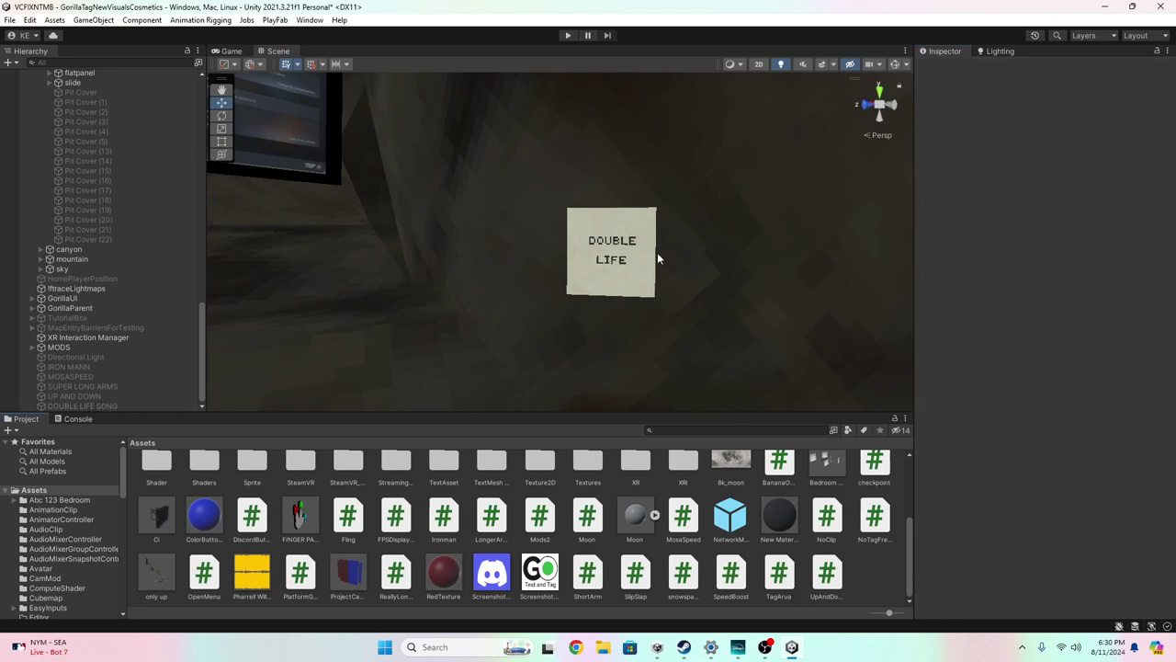
- Add the Banana OS Menu Button script to the DOUBLE LIFE button cube
{"action": "left_click", "coordinate": [655, 255]}
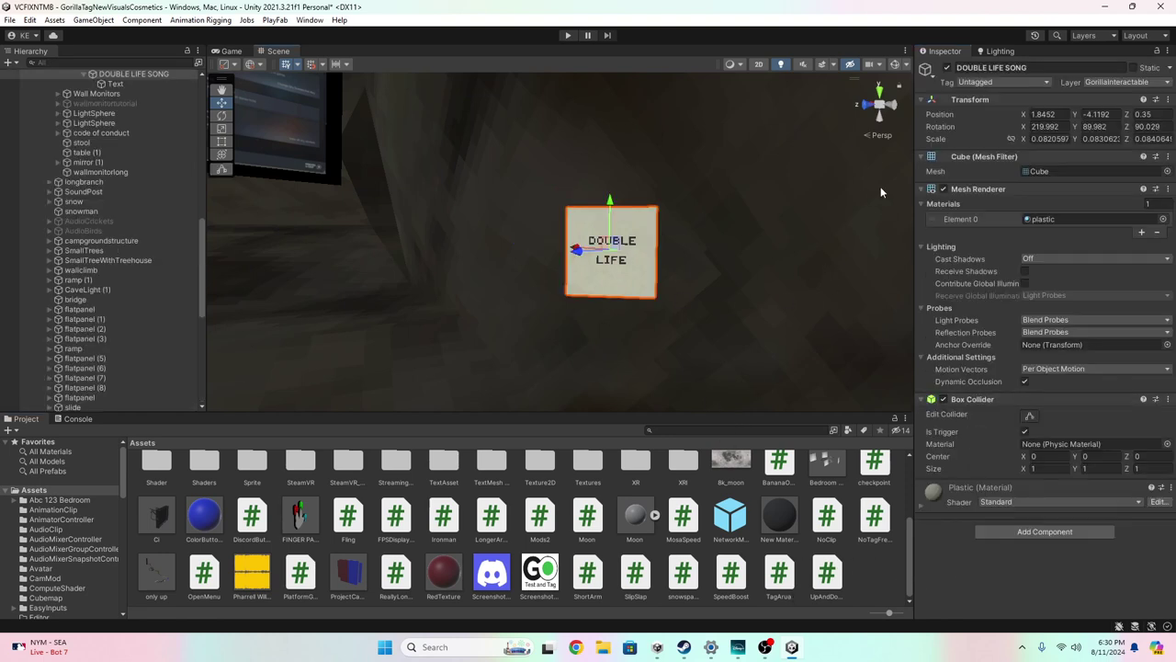
{"action": "left_click", "coordinate": [1042, 531]}
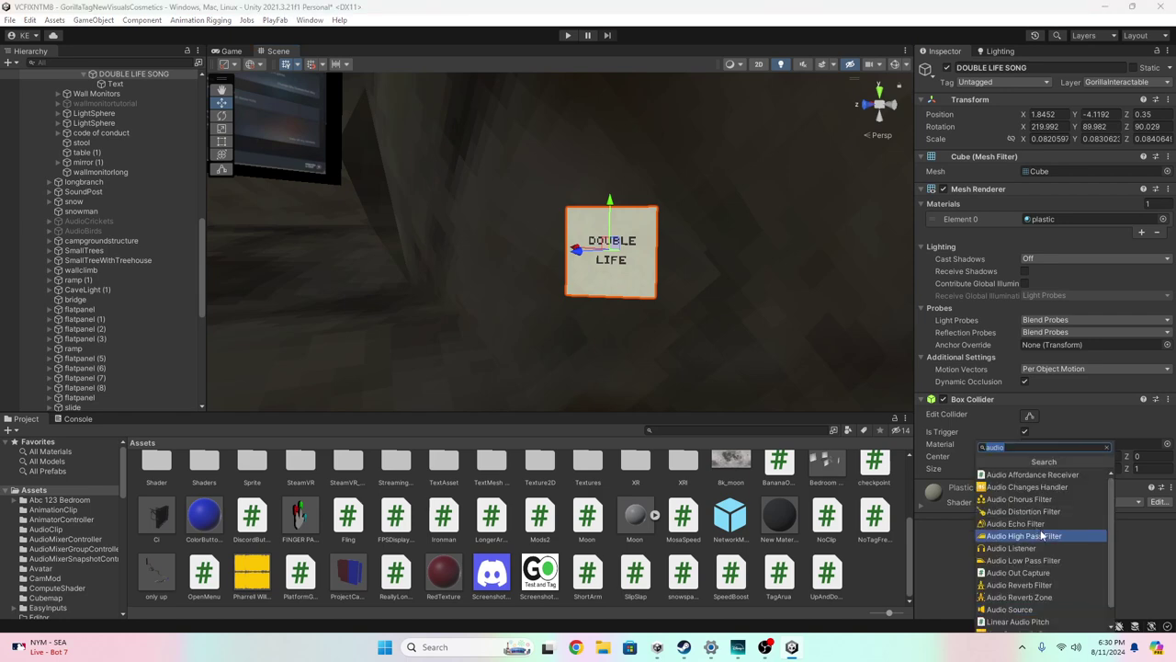
{"action": "type", "text": "bana"}
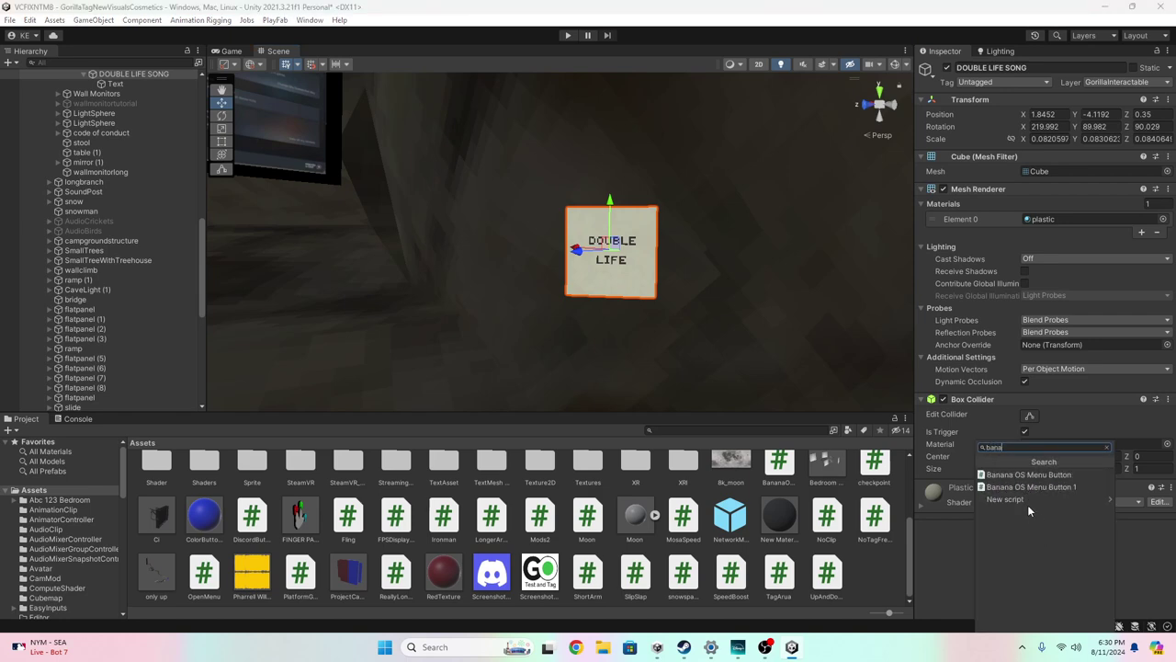
{"action": "left_click", "coordinate": [1016, 476]}
- Set the script's Pressed Material to pressed and its Unpressed Material to the treeroom plastic material
{"action": "scroll", "coordinate": [1140, 370], "scroll_direction": "down", "scroll_amount": 3}
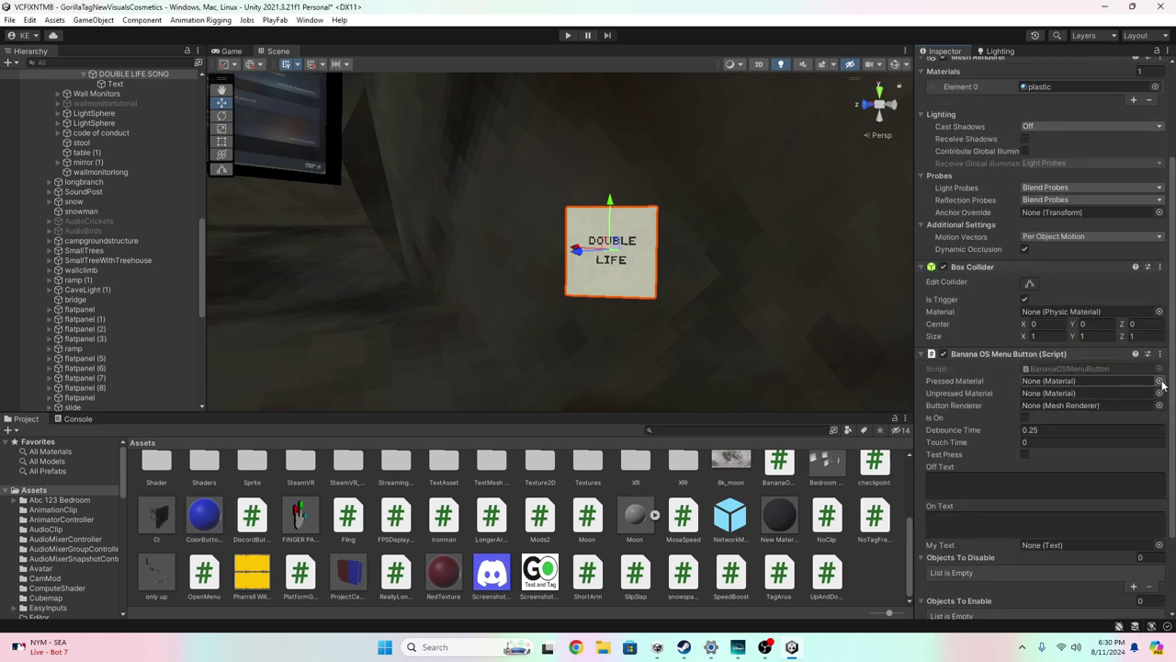
{"action": "left_click", "coordinate": [1159, 382]}
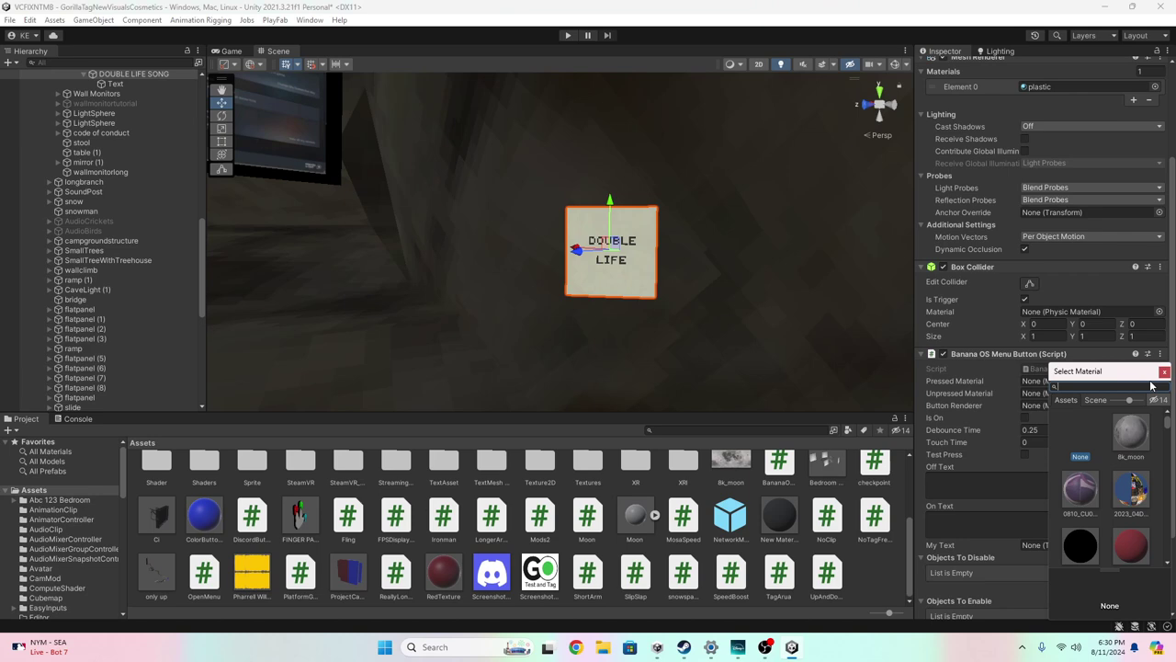
{"action": "type", "text": "Press"}
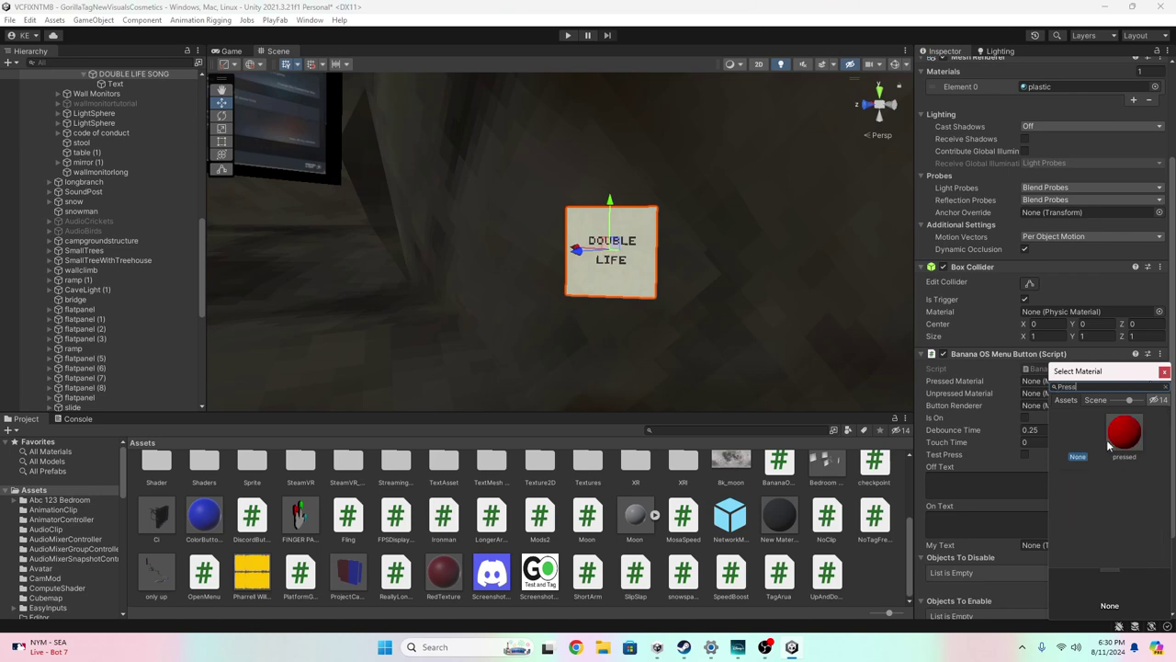
{"action": "left_click", "coordinate": [1122, 433]}
{"action": "left_click", "coordinate": [1164, 371]}
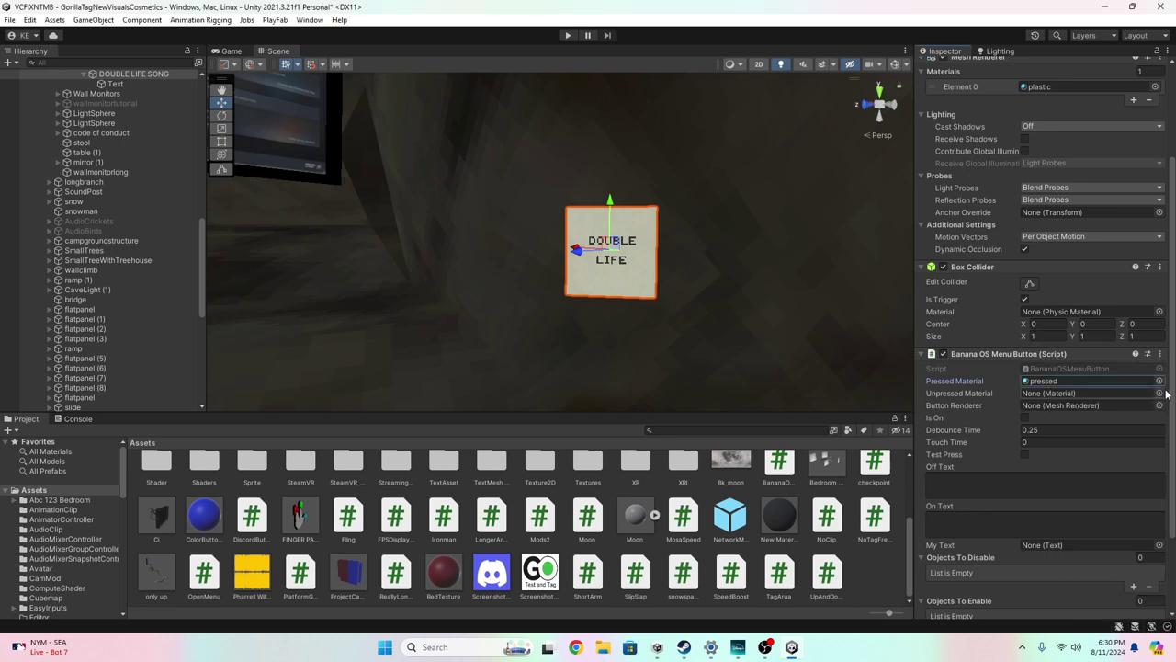
{"action": "left_click", "coordinate": [1158, 393]}
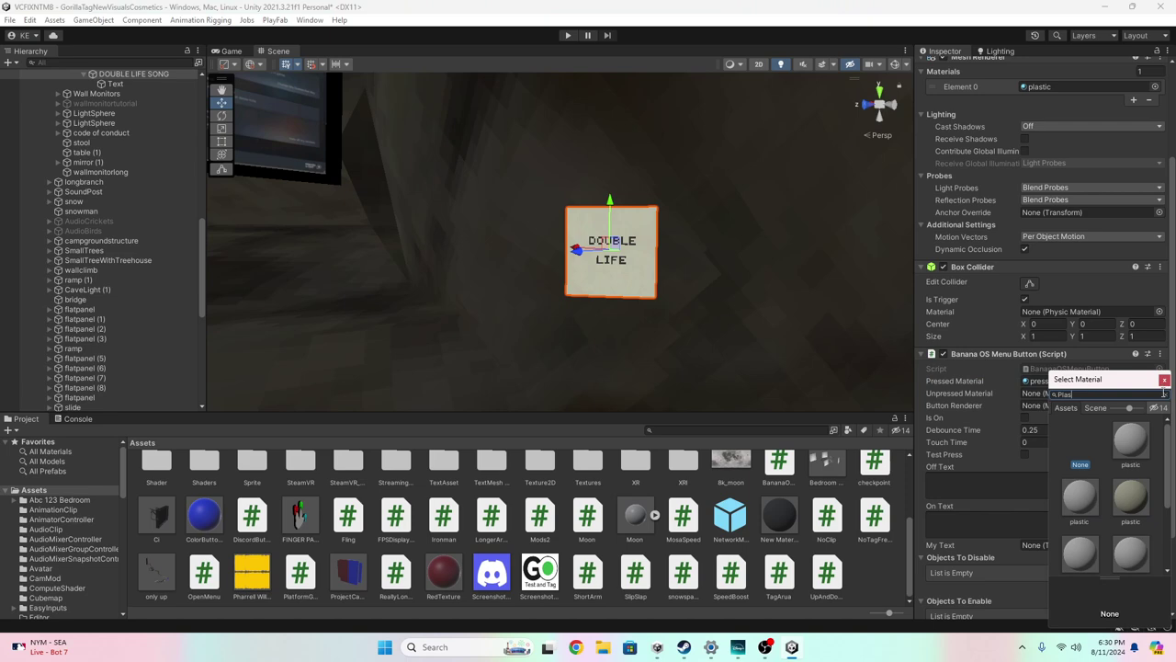
{"action": "left_click", "coordinate": [1133, 510]}
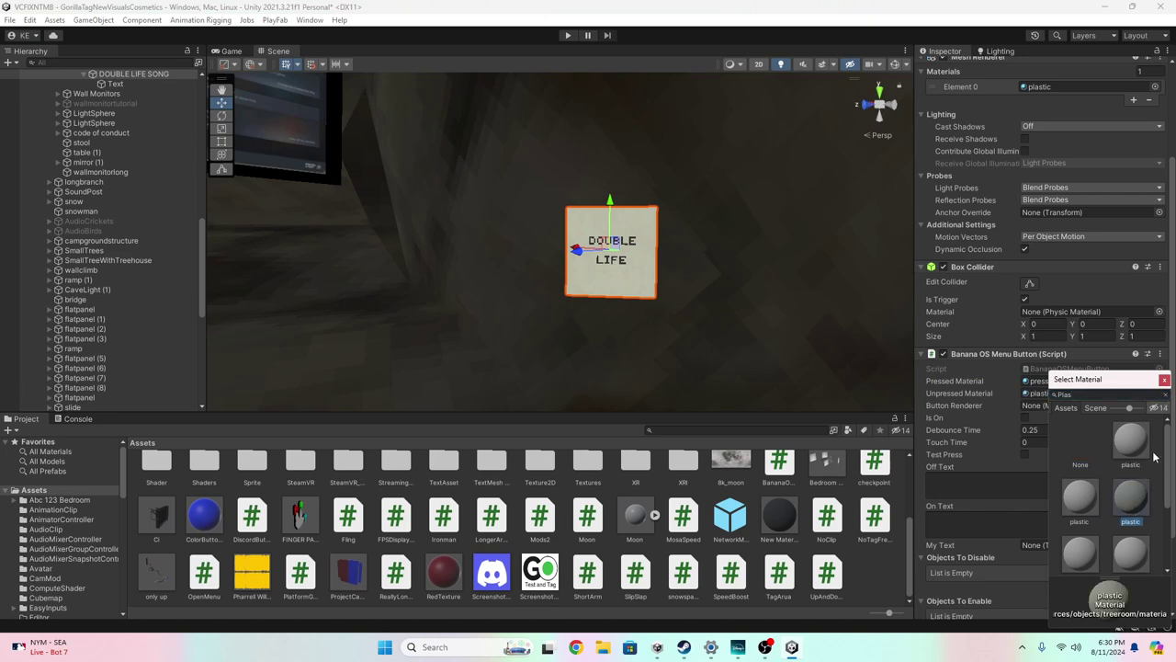
{"action": "left_click", "coordinate": [1165, 380]}
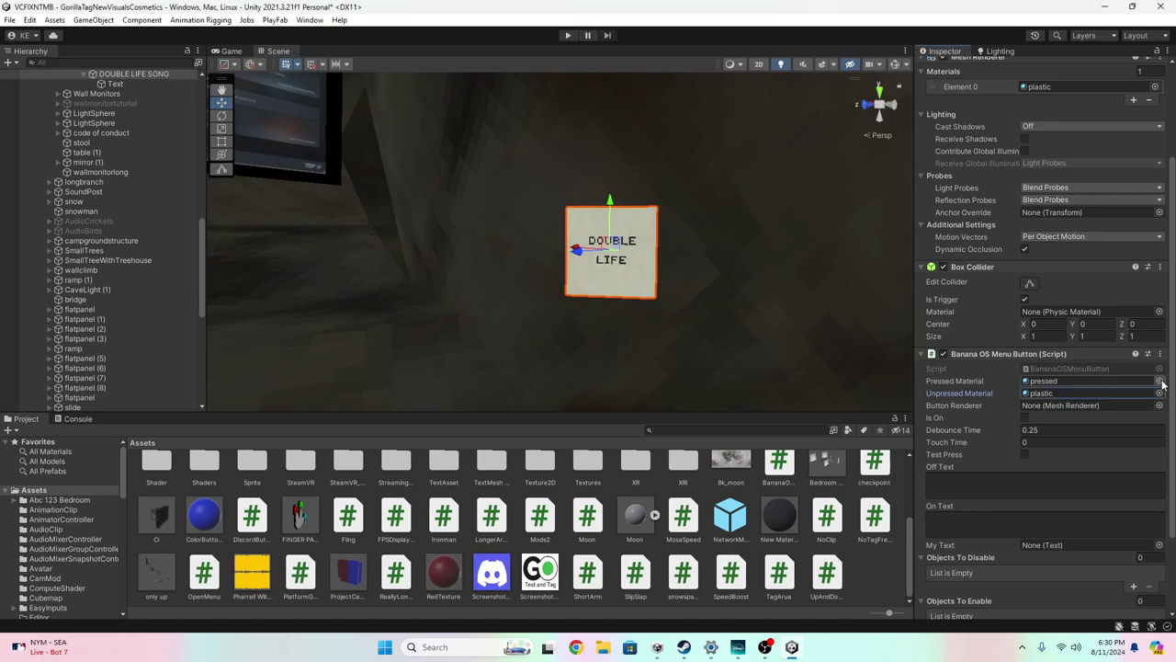
- Assign the DOUBLE LIFE SONG button's own mesh renderer as the script's Button Renderer
{"action": "right_click", "coordinate": [136, 163]}
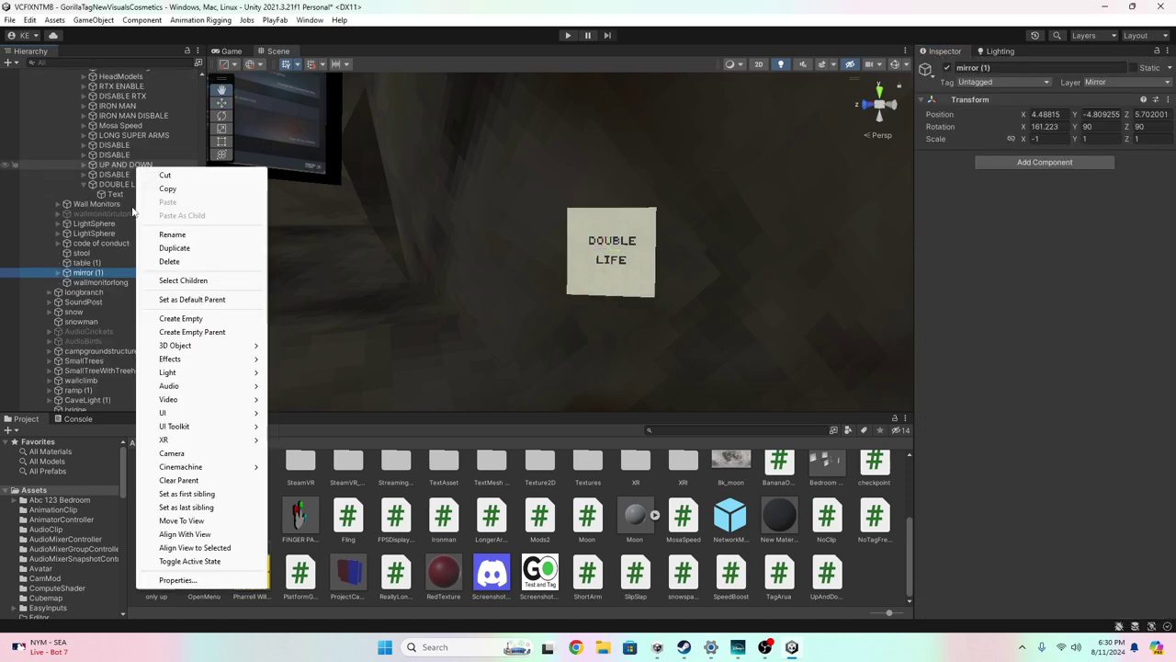
{"action": "left_click", "coordinate": [572, 250]}
{"action": "scroll", "coordinate": [83, 239], "scroll_direction": "up", "scroll_amount": 3}
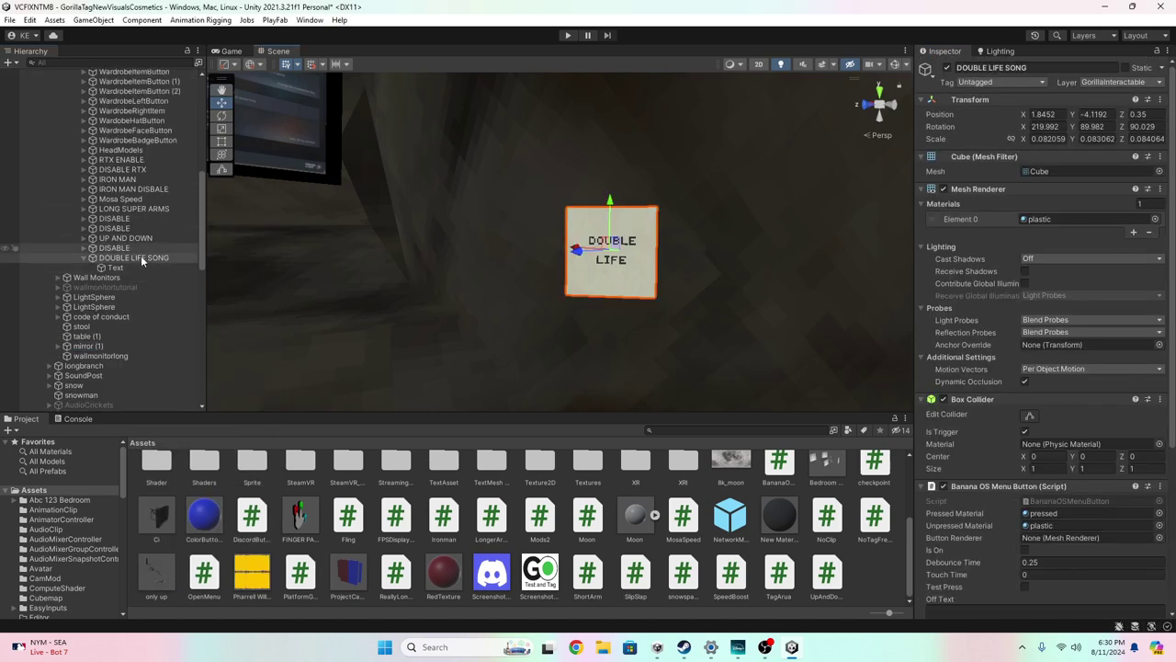
{"action": "scroll", "coordinate": [1045, 388], "scroll_direction": "down", "scroll_amount": 3}
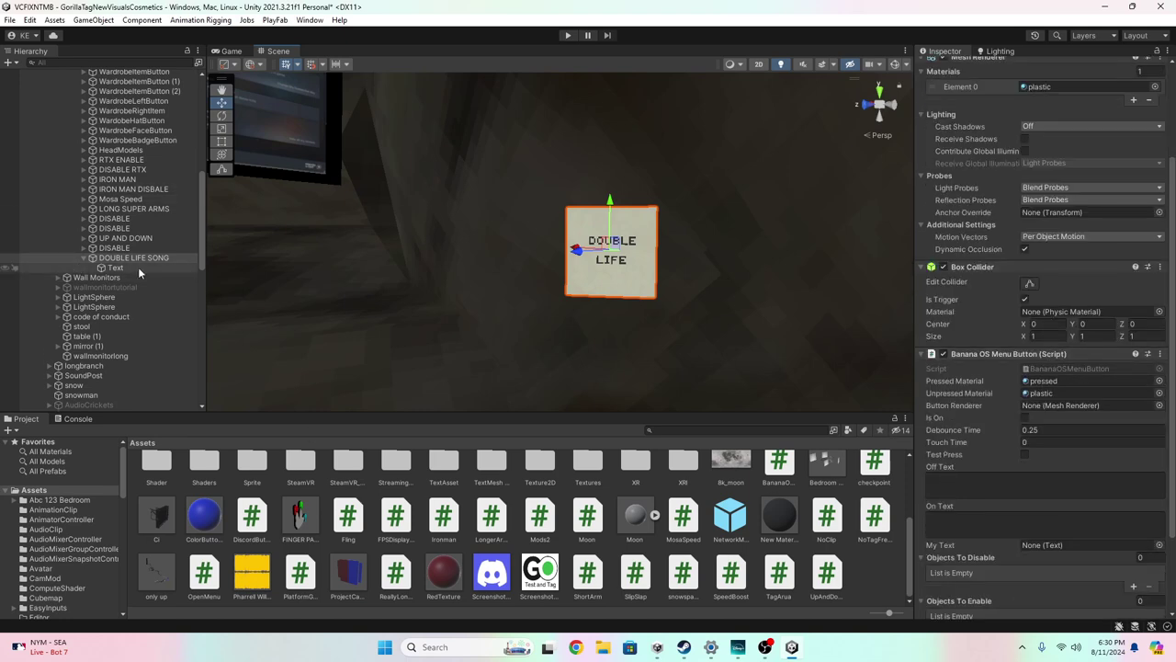
{"action": "left_click_drag", "start_coordinate": [130, 257], "coordinate": [1064, 405]}
- Add one entry to Objects To Enable and assign the inactive DOUBLE LIFE SONG audio object to it
{"action": "scroll", "coordinate": [924, 460], "scroll_direction": "down", "scroll_amount": 2}
{"action": "scroll", "coordinate": [1043, 469], "scroll_direction": "down", "scroll_amount": 1}
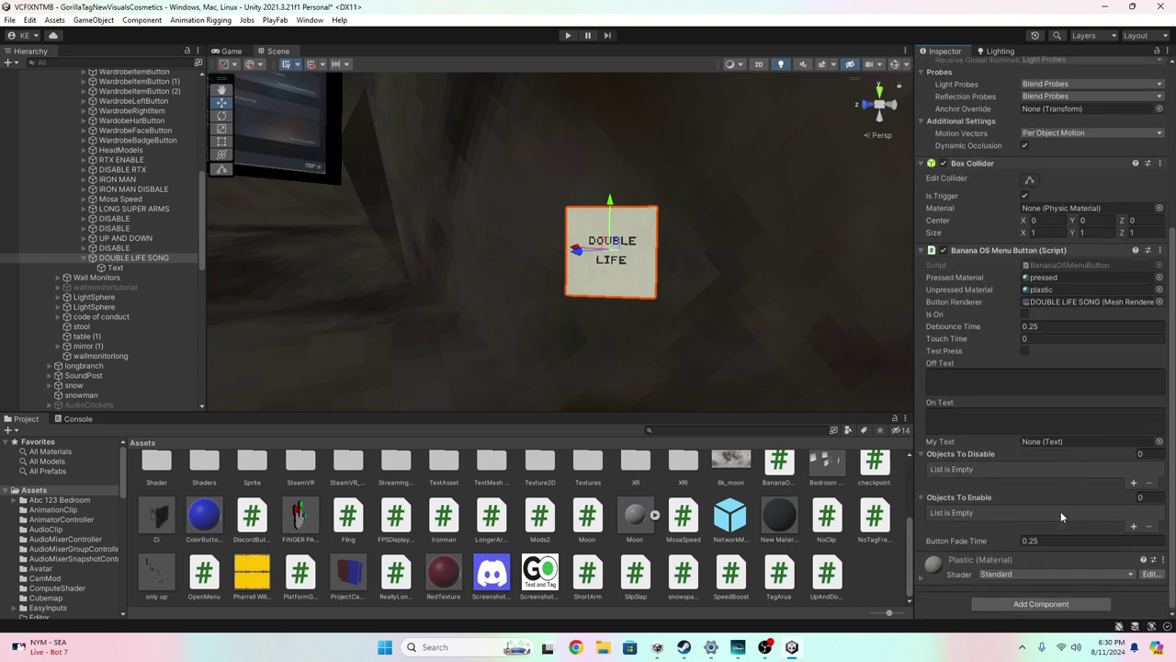
{"action": "left_click", "coordinate": [1134, 527]}
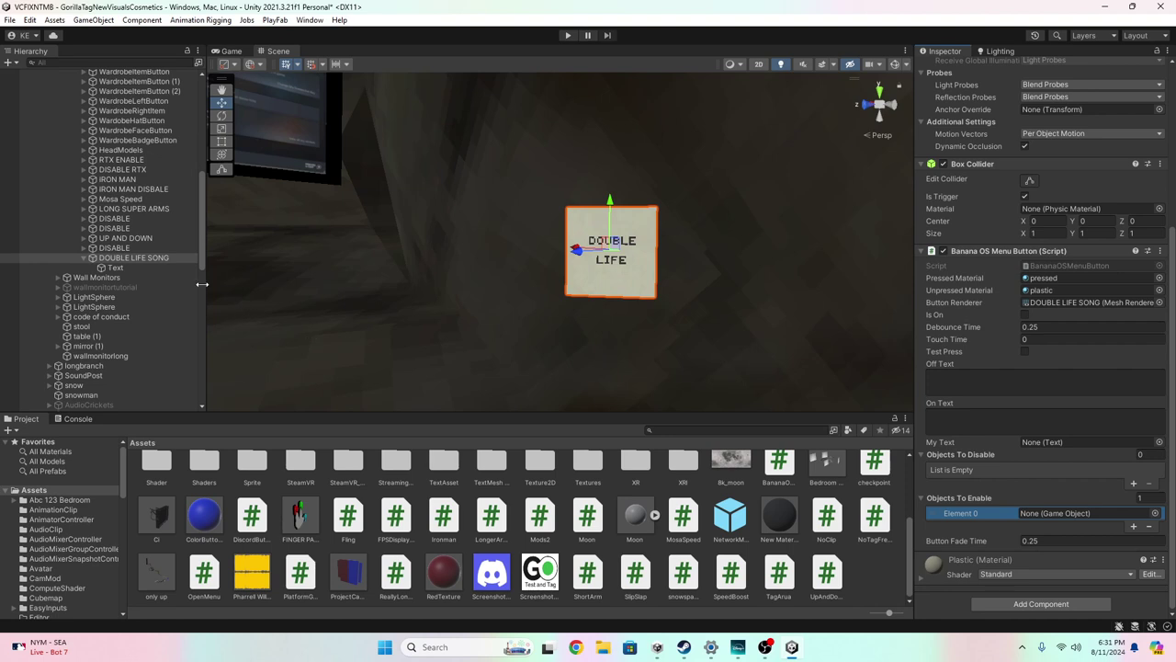
{"action": "scroll", "coordinate": [141, 332], "scroll_direction": "down", "scroll_amount": 10}
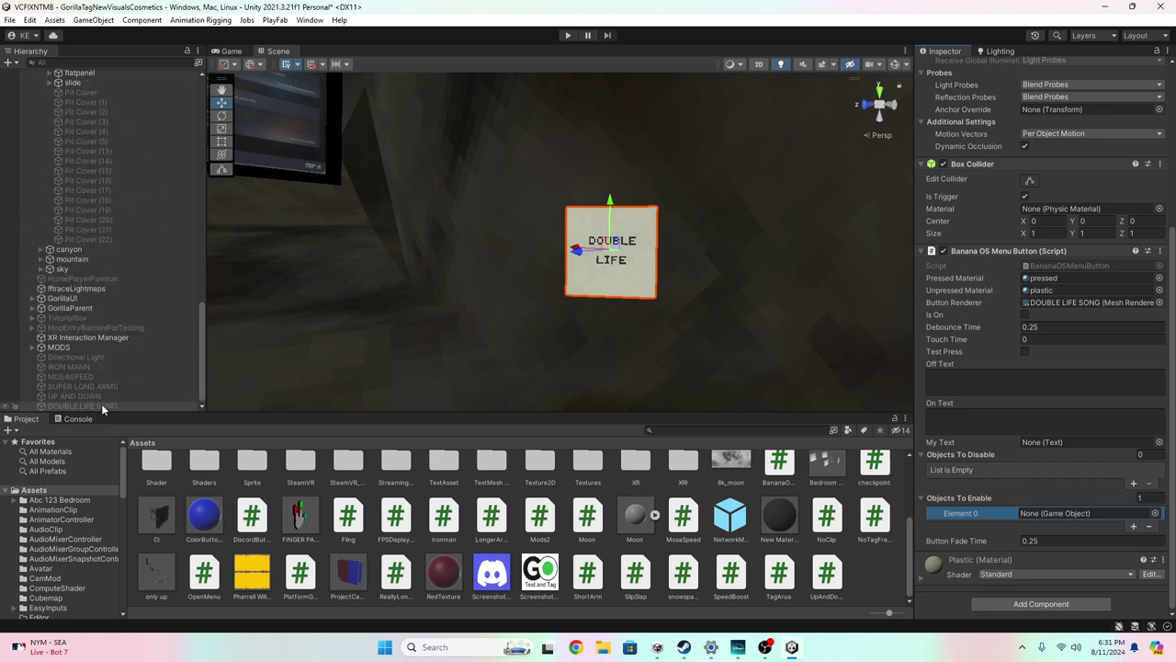
{"action": "left_click_drag", "start_coordinate": [101, 405], "coordinate": [1082, 515]}
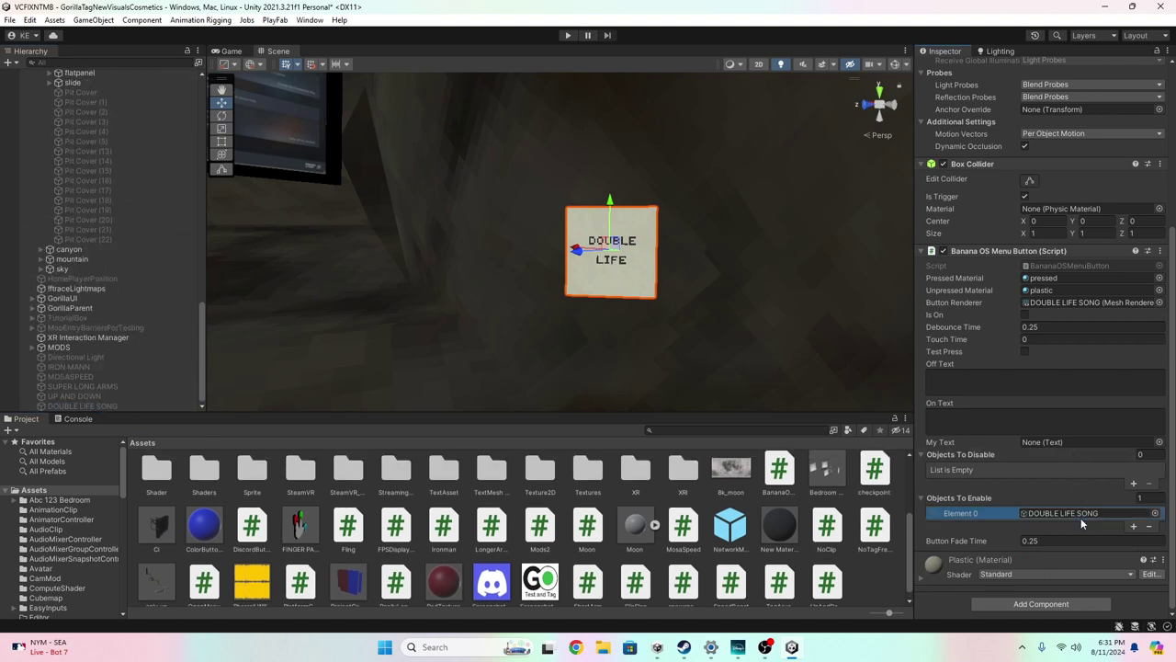
- Compare the enable and disable object lists of the RTX and DISABLE RTX buttons, and reselect the DOUBLE LIFE button
{"action": "right_click_drag", "start_coordinate": [691, 341], "coordinate": [759, 364]}
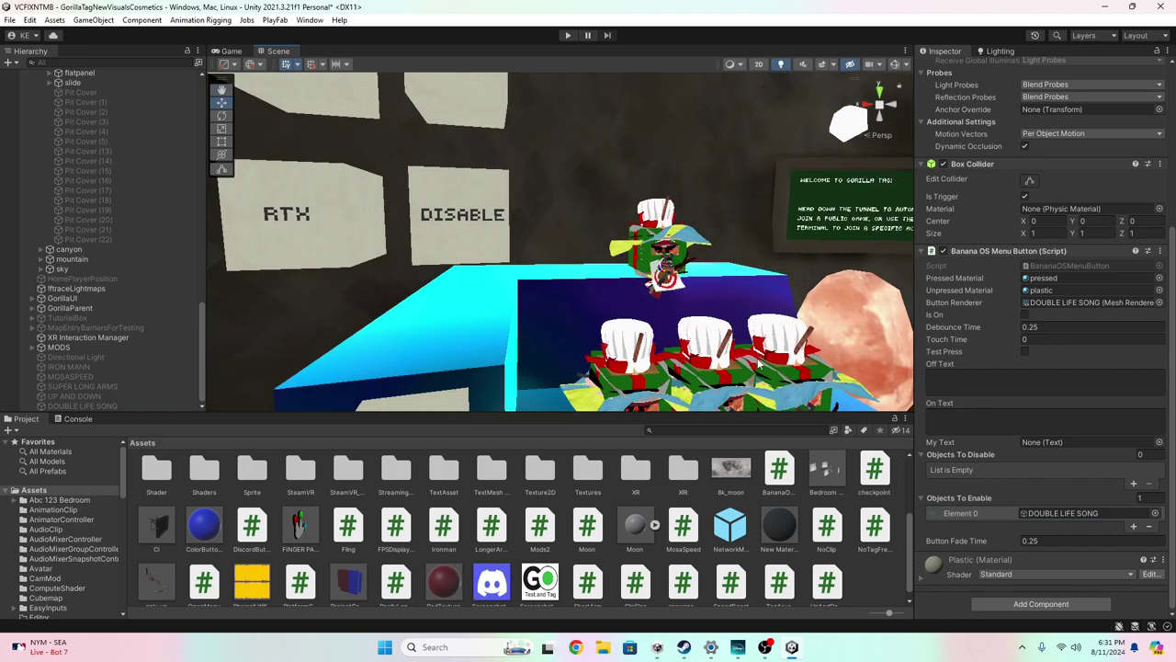
{"action": "right_click_drag", "start_coordinate": [699, 342], "coordinate": [733, 290]}
{"action": "key", "text": "s"}
{"action": "left_click", "coordinate": [770, 291]}
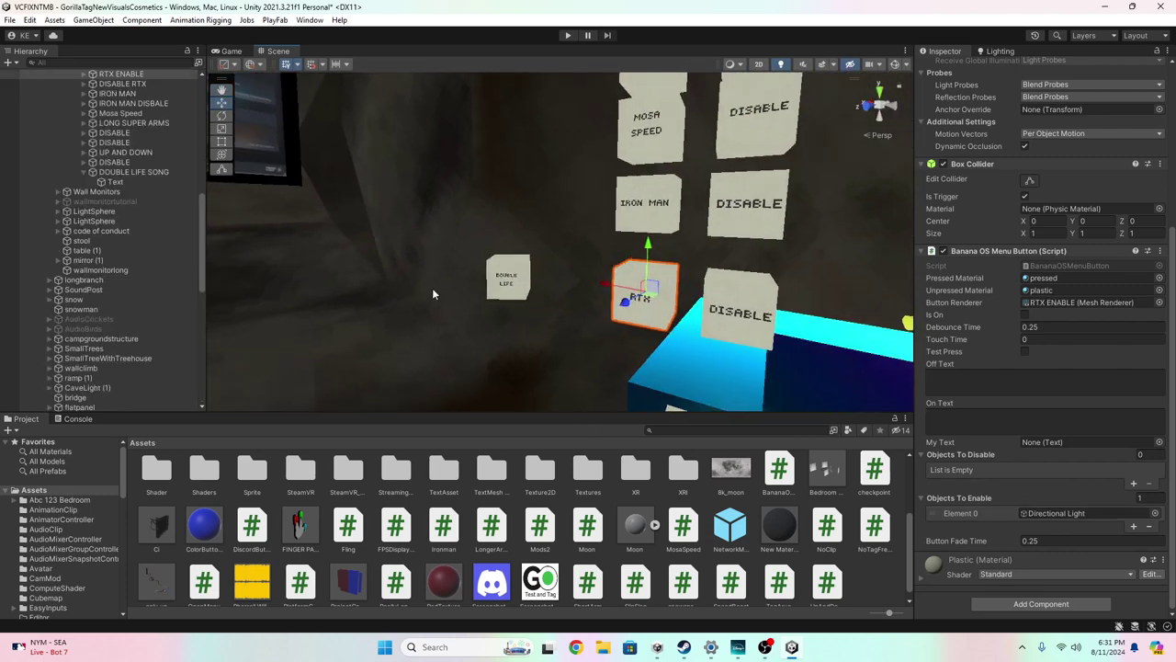
{"action": "left_click", "coordinate": [765, 318]}
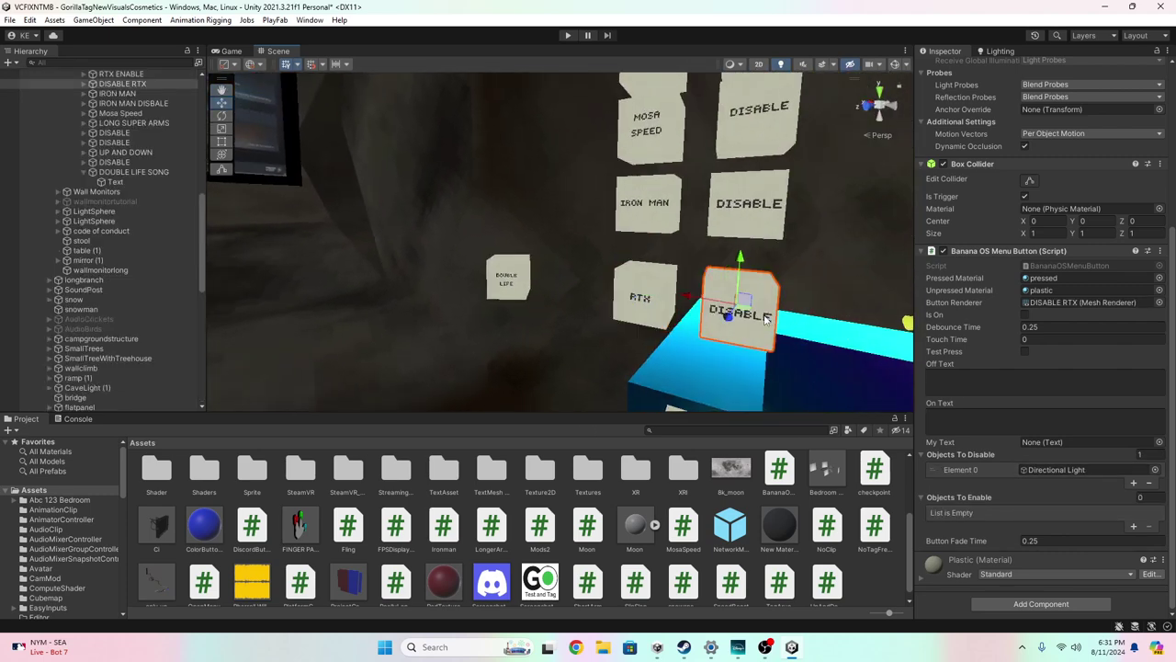
{"action": "left_click", "coordinate": [508, 276]}
{"action": "right_click_drag", "start_coordinate": [509, 276], "coordinate": [689, 274]}
{"action": "scroll", "coordinate": [689, 271], "scroll_direction": "up", "scroll_amount": 1}
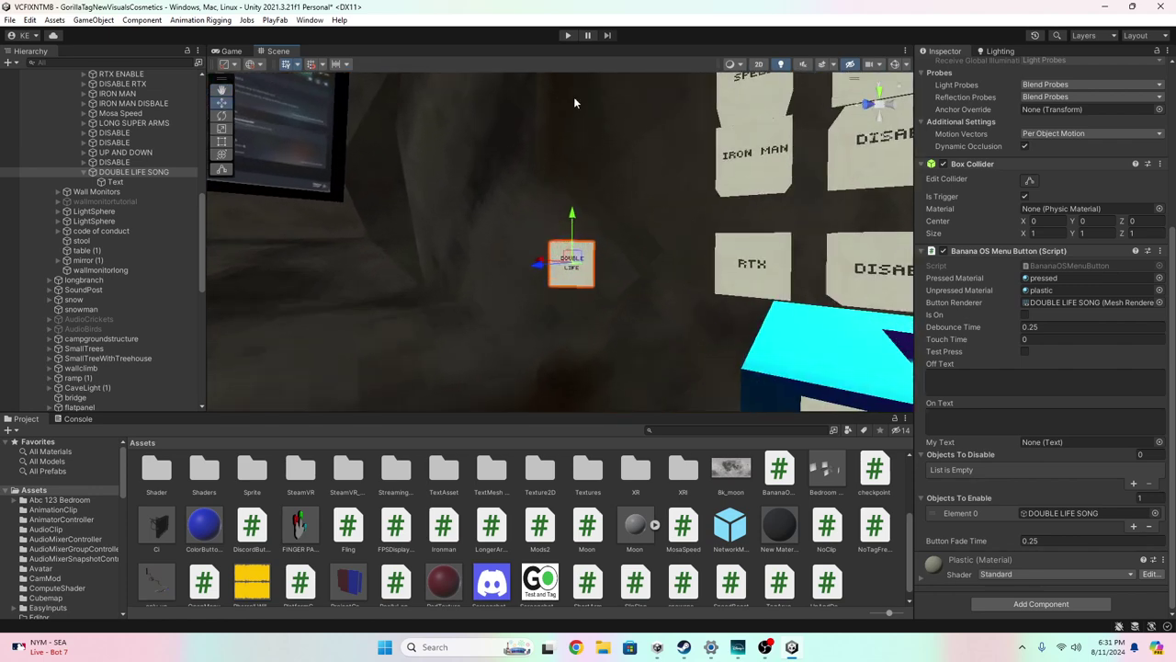
- Run the scene in Play mode, minimize the SteamVR window and return to the DOUBLE LIFE button in the Scene view
{"action": "left_click", "coordinate": [567, 36]}
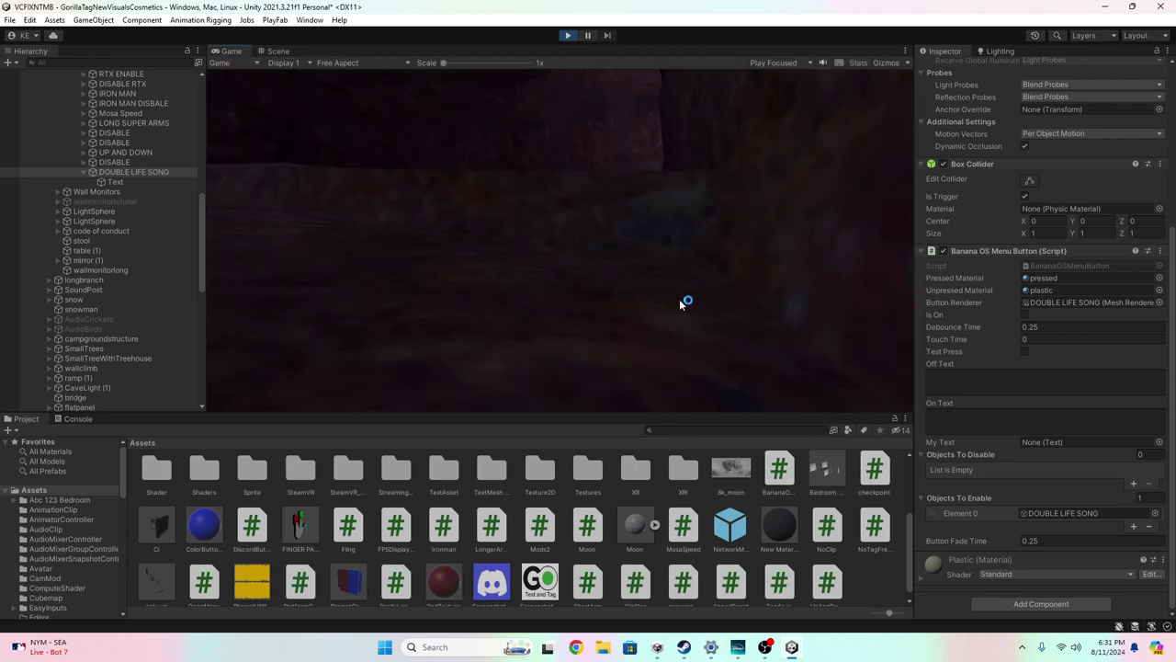
{"action": "left_click", "coordinate": [279, 52]}
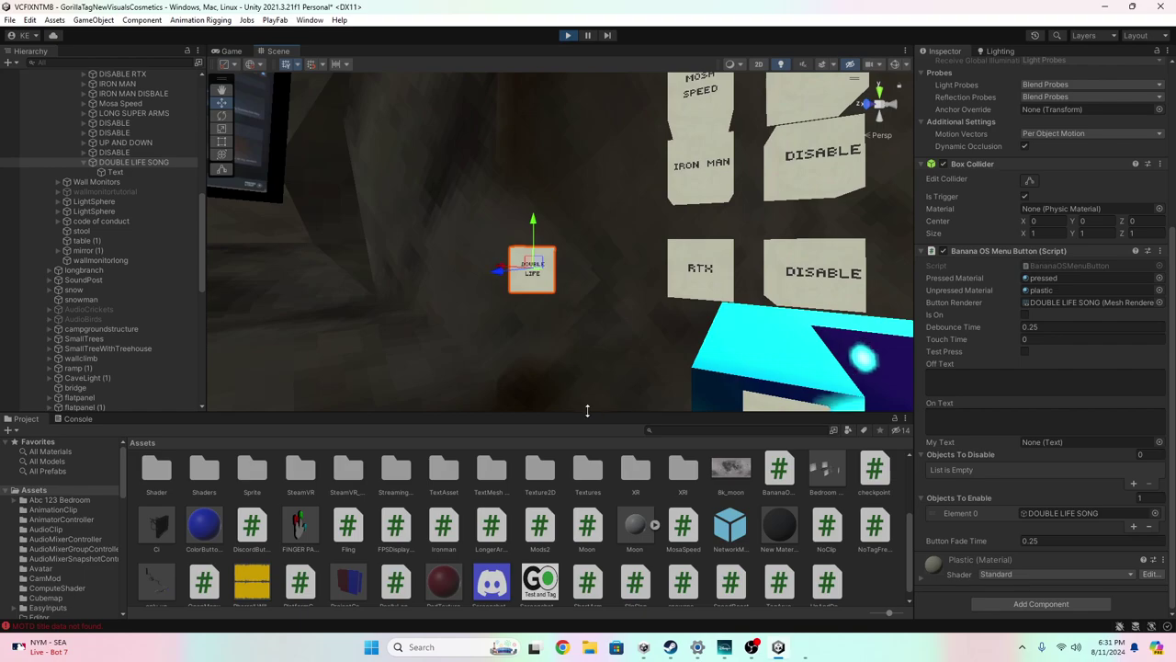
{"action": "mouse_move", "coordinate": [621, 345]}
{"action": "right_mouse_down"}
{"action": "mouse_move", "coordinate": [504, 341]}
{"action": "mouse_move", "coordinate": [549, 344]}
{"action": "mouse_move", "coordinate": [472, 315]}
{"action": "mouse_move", "coordinate": [497, 349]}
{"action": "mouse_move", "coordinate": [447, 413]}
{"action": "mouse_move", "coordinate": [577, 330]}
{"action": "mouse_move", "coordinate": [602, 350]}
{"action": "right_mouse_up"}
{"action": "key", "text": "s"}
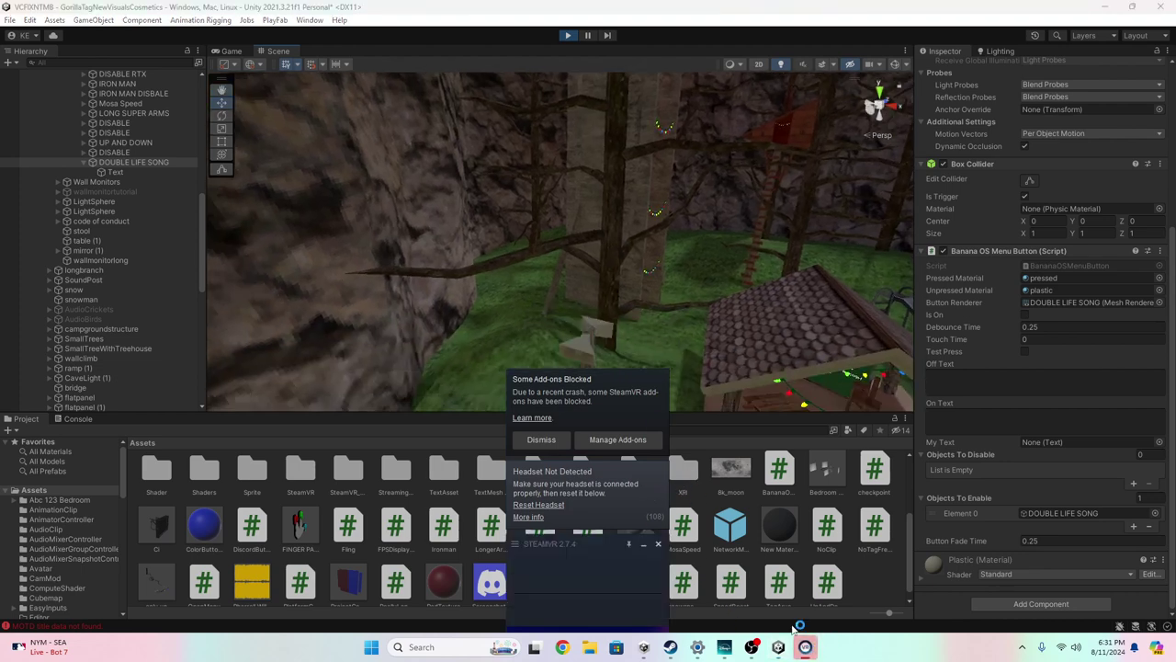
{"action": "left_click", "coordinate": [644, 545]}
{"action": "right_click_drag", "start_coordinate": [808, 308], "coordinate": [308, 246]}
{"action": "right_click_drag", "start_coordinate": [717, 321], "coordinate": [724, 467]}
{"action": "key", "text": "w"}
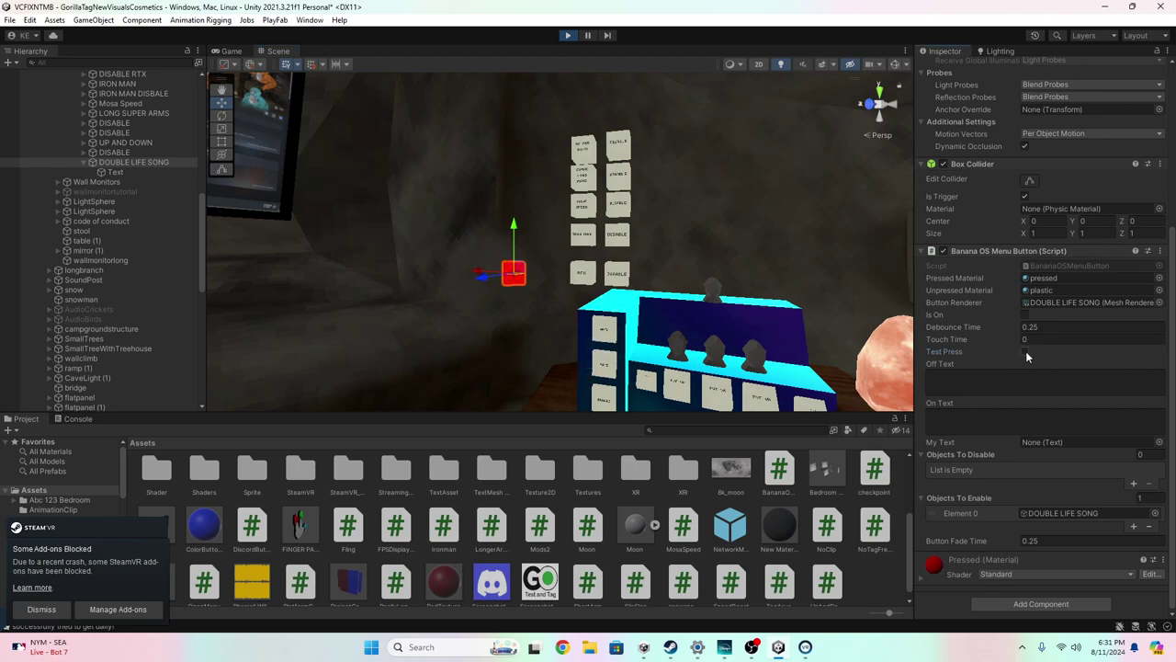
- Trigger Test Press on the DOUBLE LIFE button's script and stop Play mode
{"action": "key", "text": "f"}
{"action": "scroll", "coordinate": [631, 315], "scroll_direction": "up", "scroll_amount": 3}
{"action": "right_click_drag", "start_coordinate": [631, 315], "coordinate": [727, 289]}
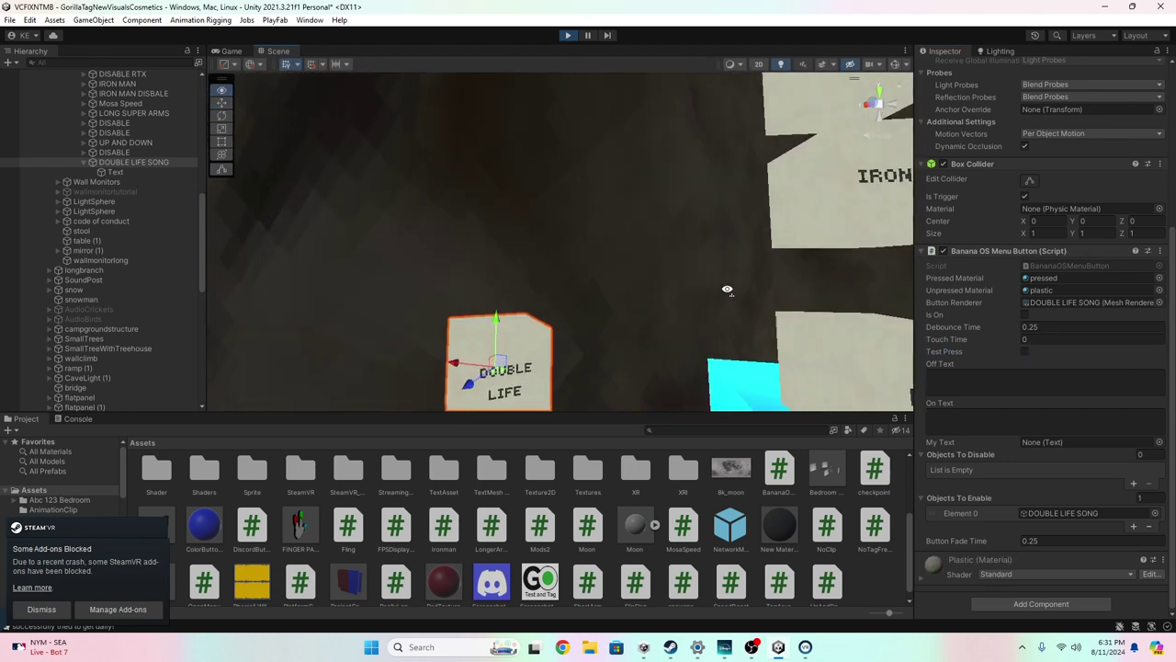
{"action": "right_click_drag", "start_coordinate": [652, 291], "coordinate": [567, 325]}
{"action": "scroll", "coordinate": [567, 326], "scroll_direction": "down", "scroll_amount": 5}
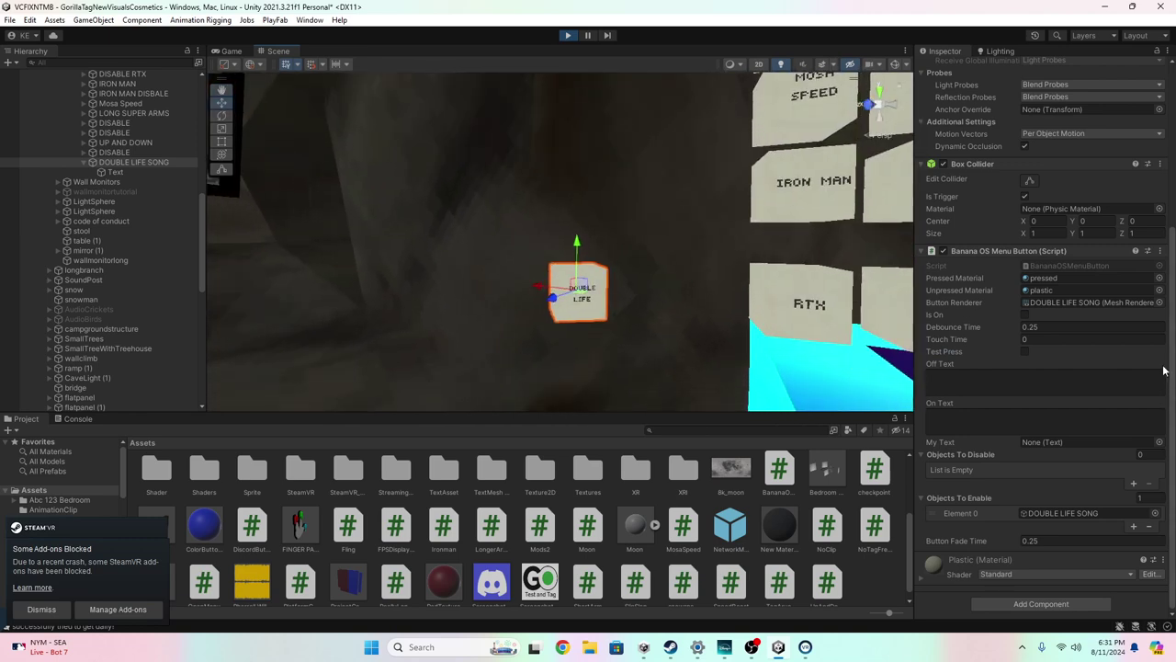
{"action": "left_click", "coordinate": [1023, 351]}
{"action": "left_click", "coordinate": [575, 38]}
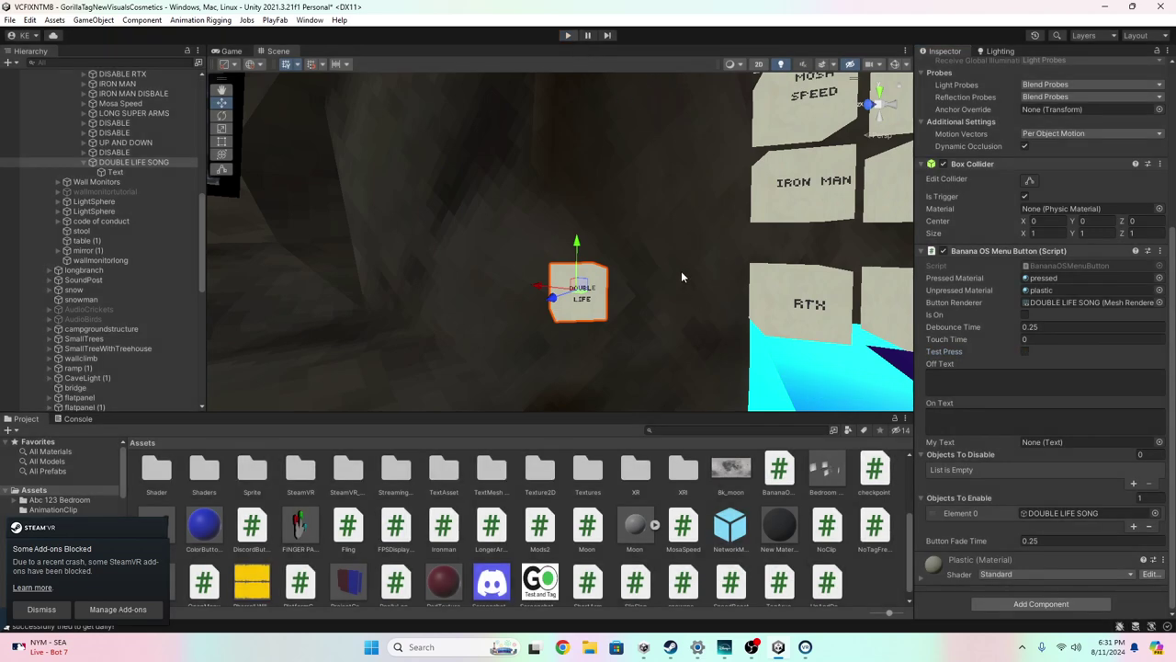
- Inspect the script settings of the DISABLE RTX, HATS and DOUBLE LIFE buttons, including their object lists
{"action": "scroll", "coordinate": [635, 270], "scroll_direction": "down", "scroll_amount": 3}
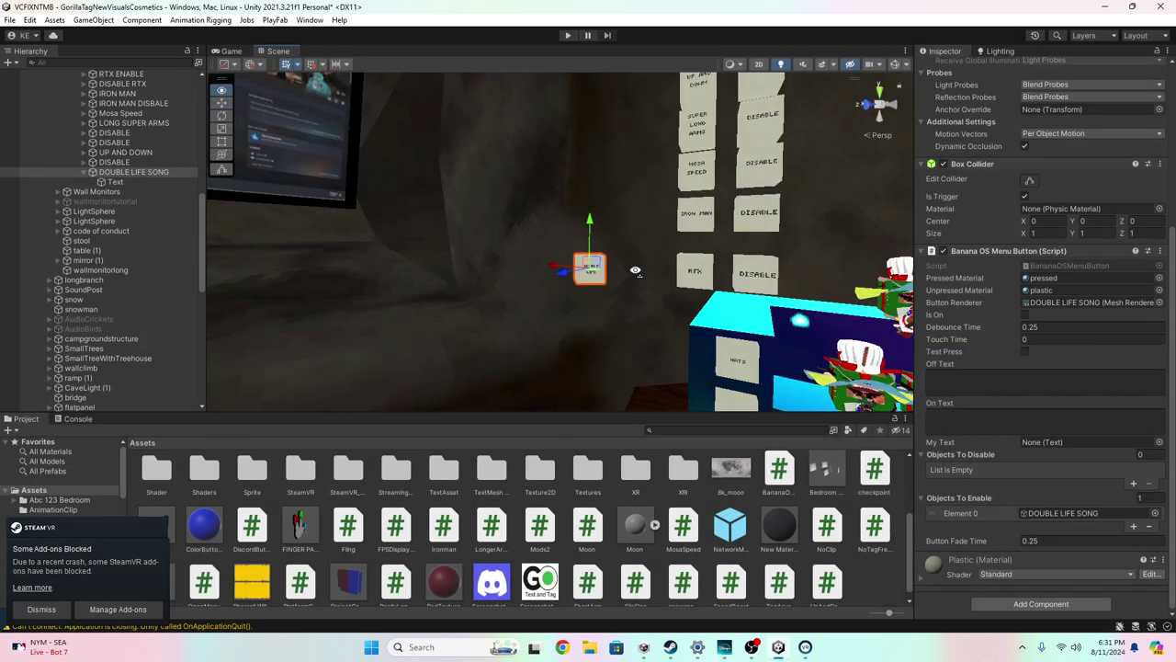
{"action": "scroll", "coordinate": [635, 270], "scroll_direction": "up", "scroll_amount": 3}
{"action": "right_click_drag", "start_coordinate": [413, 326], "coordinate": [606, 337]}
{"action": "left_click", "coordinate": [638, 268]}
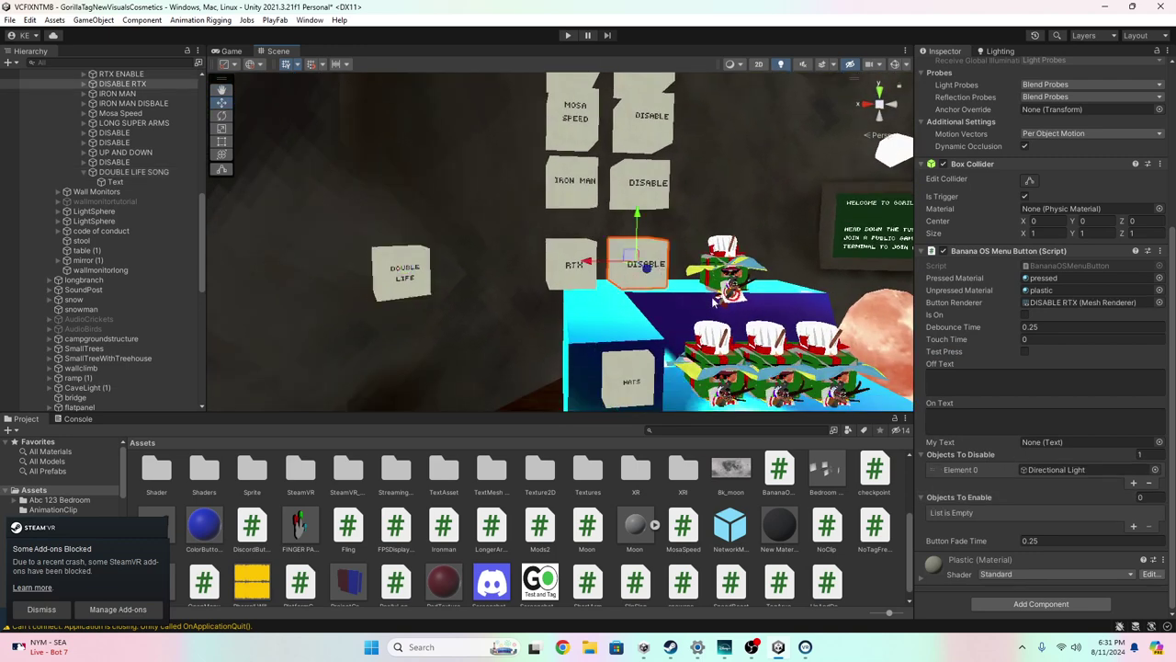
{"action": "right_click_drag", "start_coordinate": [638, 267], "coordinate": [616, 296]}
{"action": "left_click", "coordinate": [623, 370]}
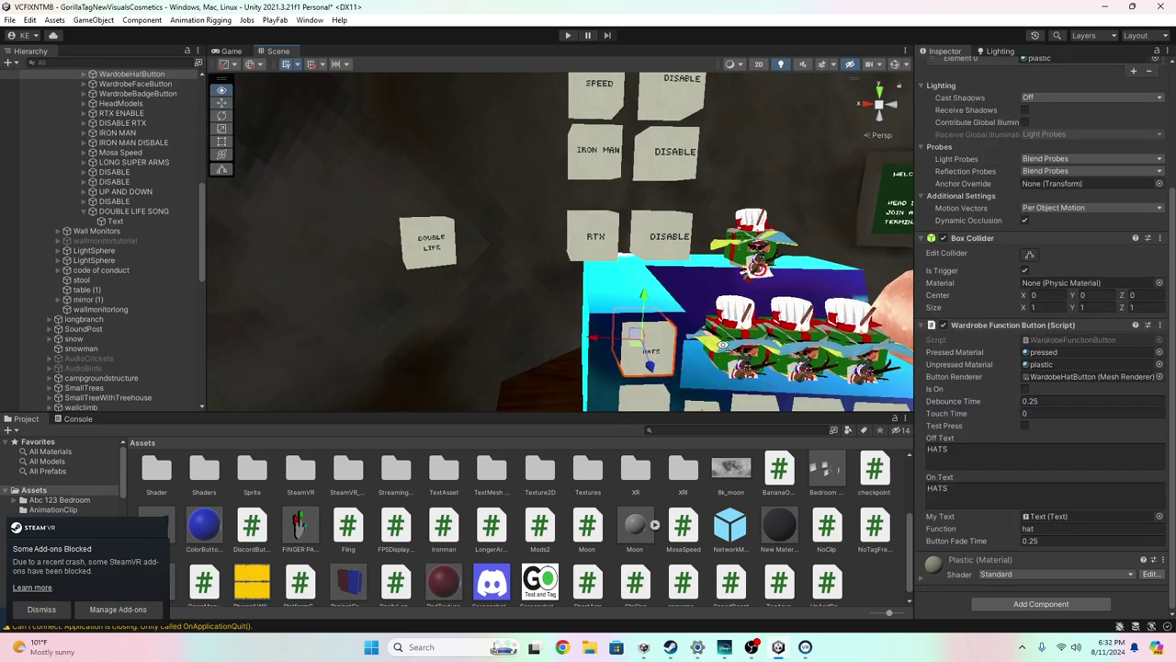
{"action": "right_click_drag", "start_coordinate": [620, 377], "coordinate": [553, 267]}
{"action": "left_click", "coordinate": [492, 274]}
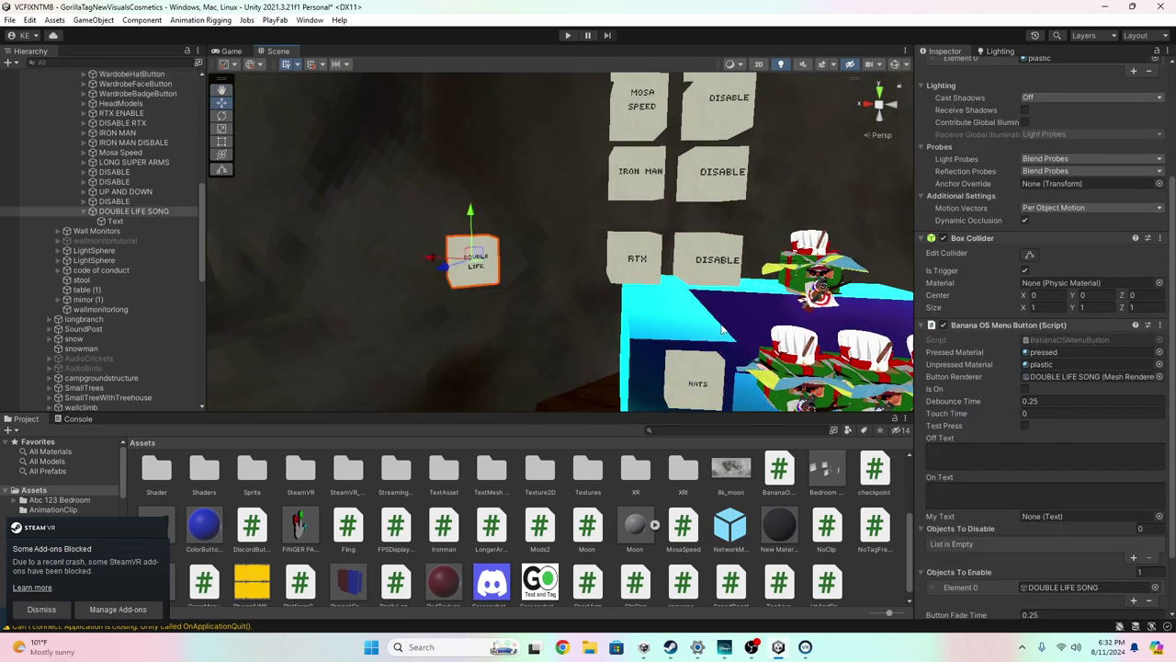
{"action": "scroll", "coordinate": [1060, 466], "scroll_direction": "down", "scroll_amount": 2}
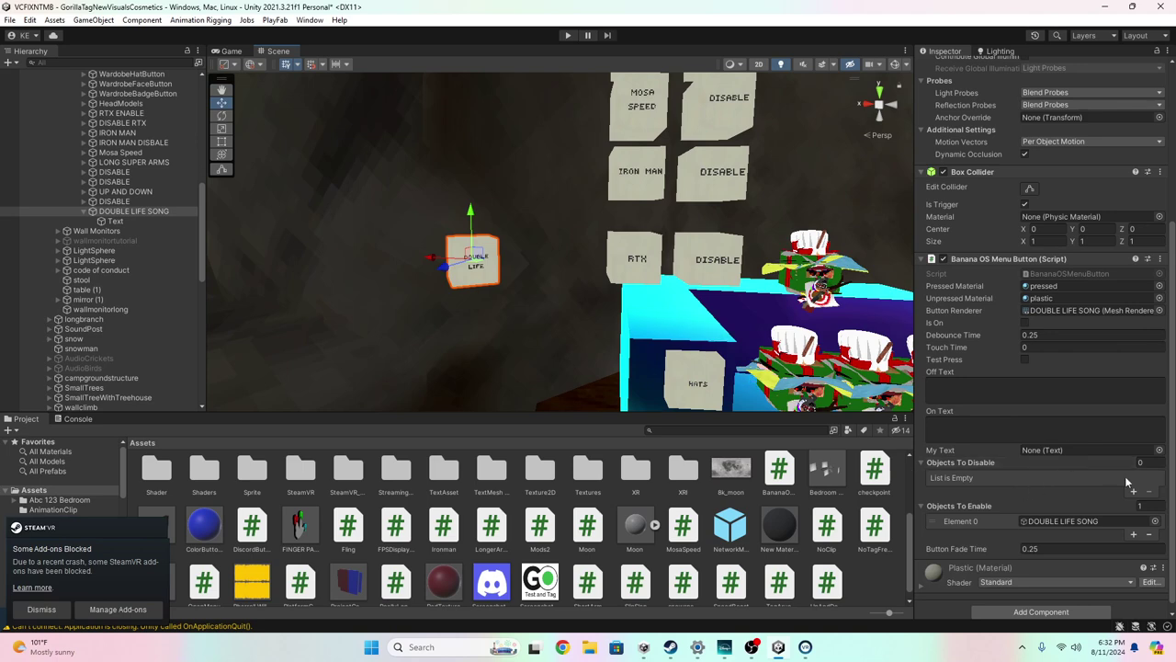
- Duplicate the DISABLE RTX button and move the copy next to the DOUBLE LIFE button at matching height
{"action": "left_click", "coordinate": [129, 123]}
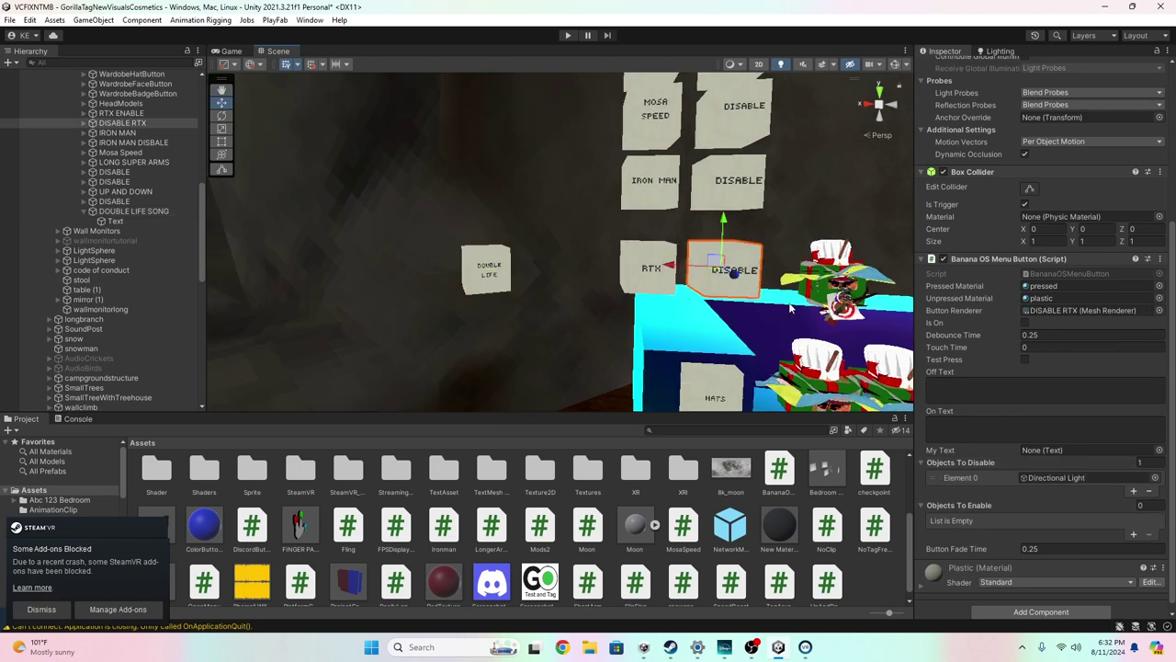
{"action": "right_click", "coordinate": [130, 124]}
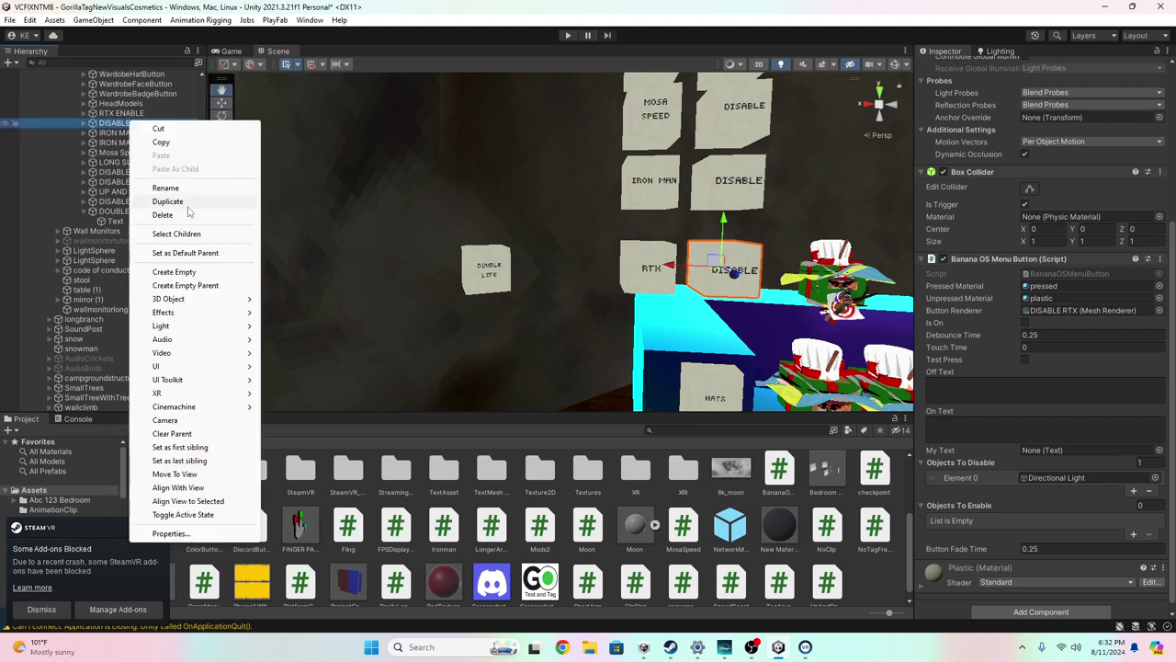
{"action": "left_click", "coordinate": [189, 201]}
{"action": "left_click_drag", "start_coordinate": [715, 261], "coordinate": [512, 272]}
{"action": "left_click_drag", "start_coordinate": [551, 216], "coordinate": [553, 230]}
- Bring the duplicated DISABLE button forward from the wall and fine-tune its position to line up with the DOUBLE LIFE button
{"action": "key", "text": "w"}
{"action": "right_click_drag", "start_coordinate": [566, 294], "coordinate": [563, 319]}
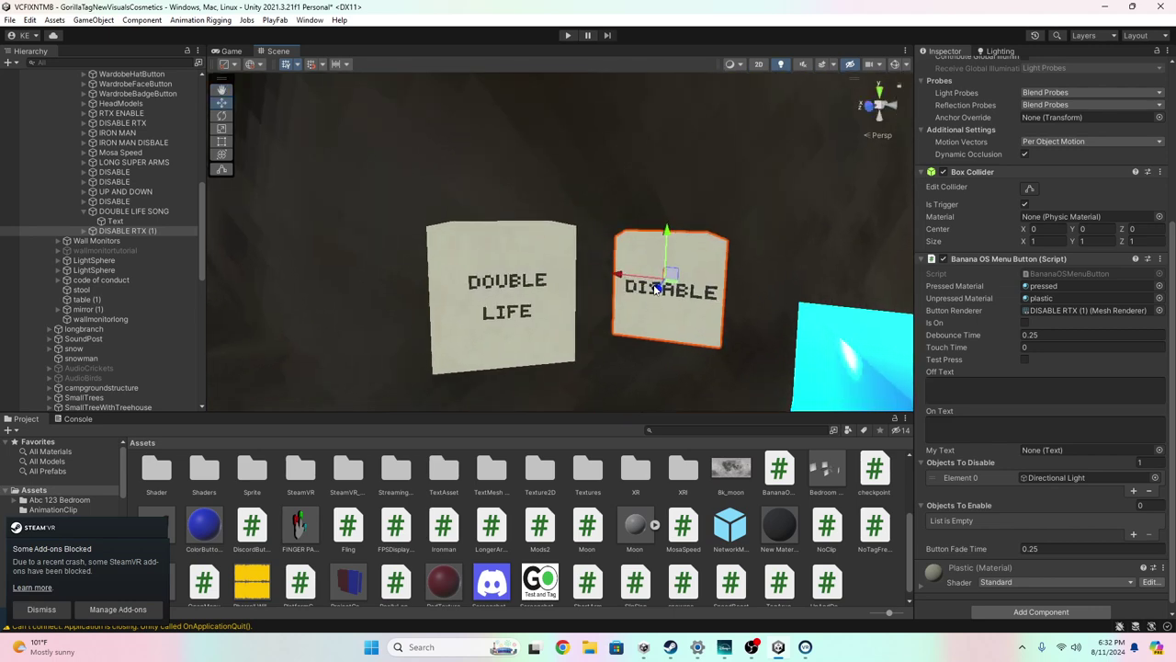
{"action": "left_click_drag", "start_coordinate": [656, 288], "coordinate": [667, 318]}
{"action": "right_click_drag", "start_coordinate": [648, 328], "coordinate": [644, 332]}
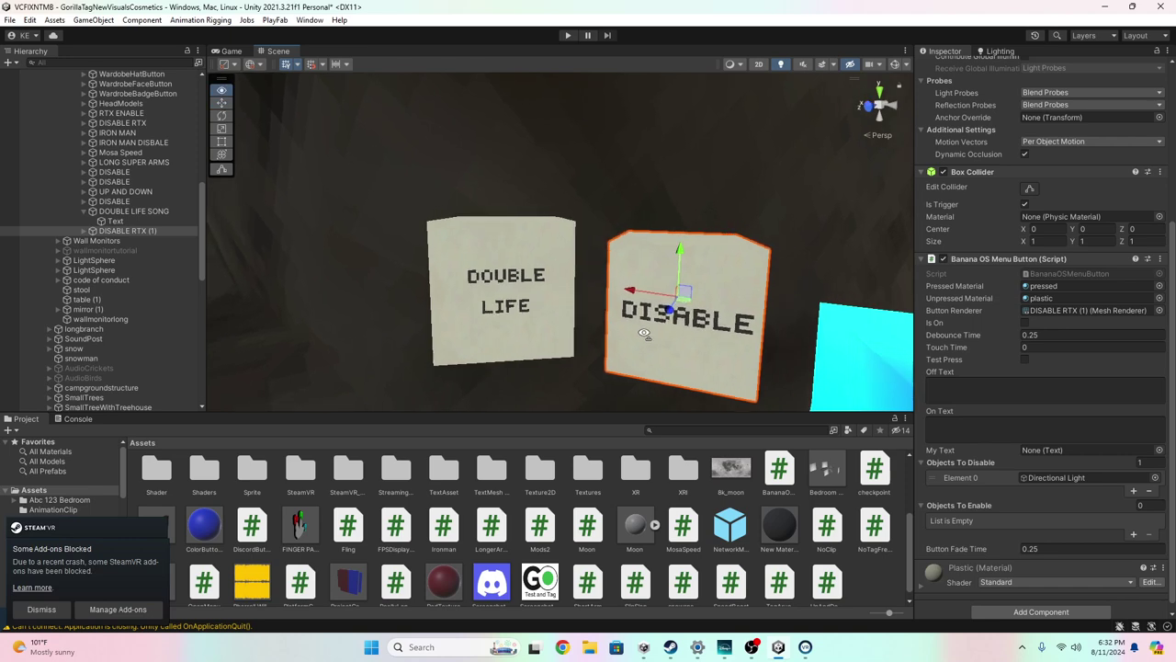
{"action": "left_click_drag", "start_coordinate": [644, 334], "coordinate": [488, 297], "text": "alt"}
{"action": "left_click_drag", "start_coordinate": [600, 274], "coordinate": [608, 274]}
{"action": "left_click_drag", "start_coordinate": [559, 304], "coordinate": [680, 294], "text": "alt"}
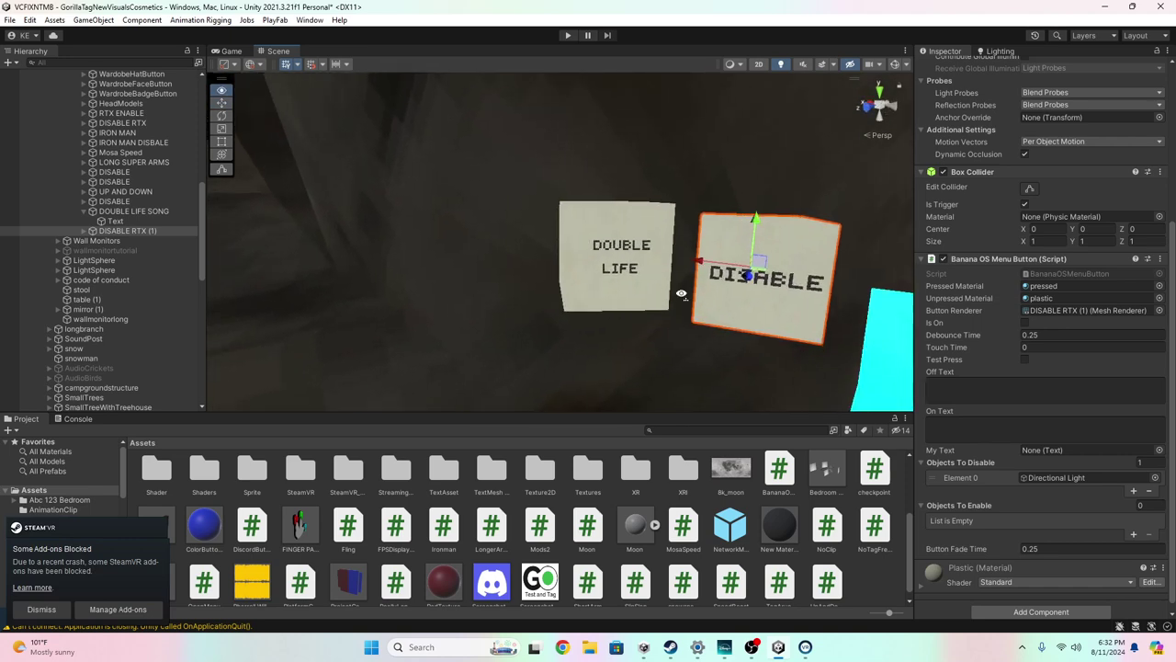
- Replace the Directional Light entry in the copied button's Objects To Disable with the inactive DOUBLE LIFE SONG audio object
{"action": "right_click_drag", "start_coordinate": [680, 295], "coordinate": [798, 296]}
{"action": "scroll", "coordinate": [1088, 387], "scroll_direction": "down", "scroll_amount": 1}
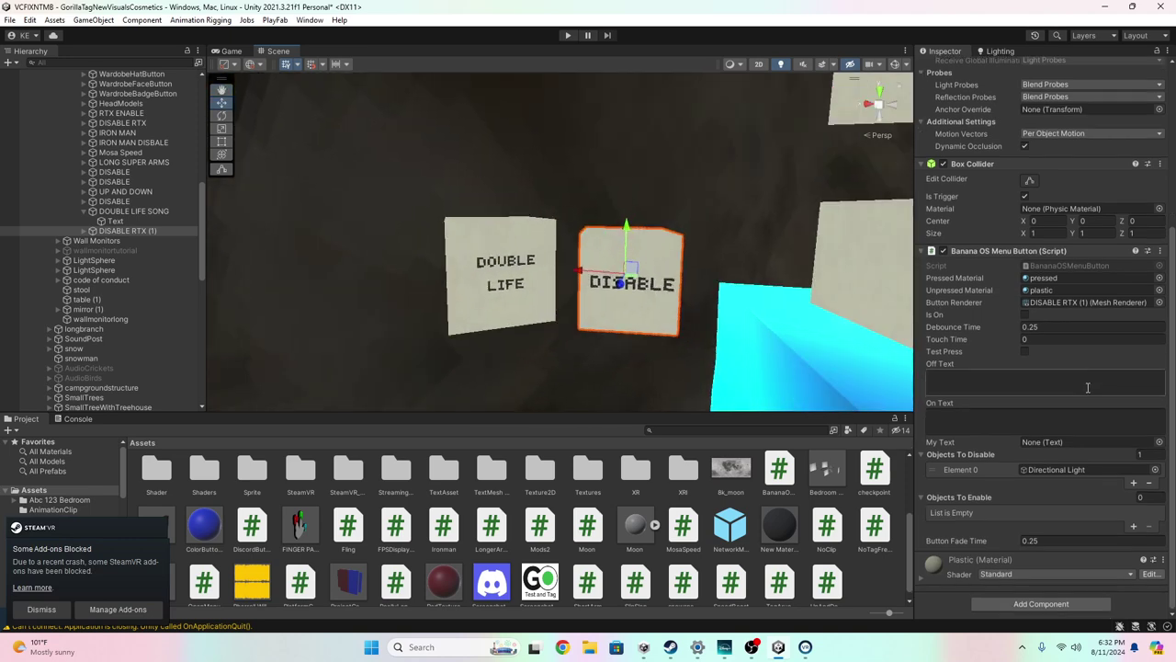
{"action": "left_click", "coordinate": [1149, 483]}
{"action": "left_click", "coordinate": [1135, 485]}
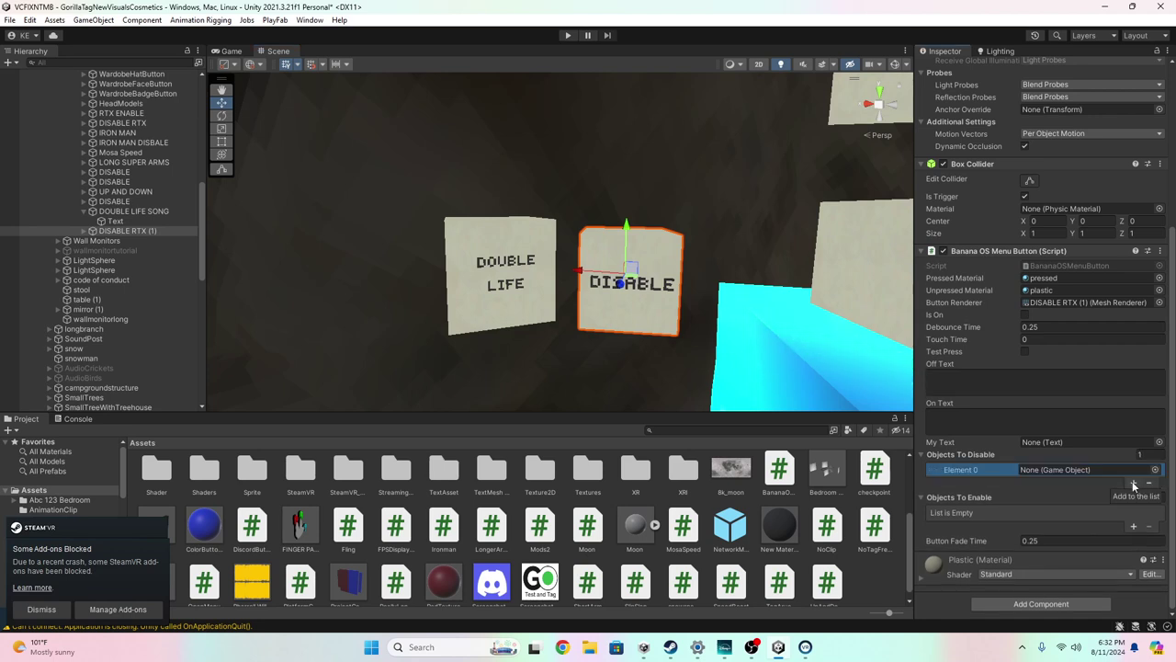
{"action": "left_click", "coordinate": [1155, 469]}
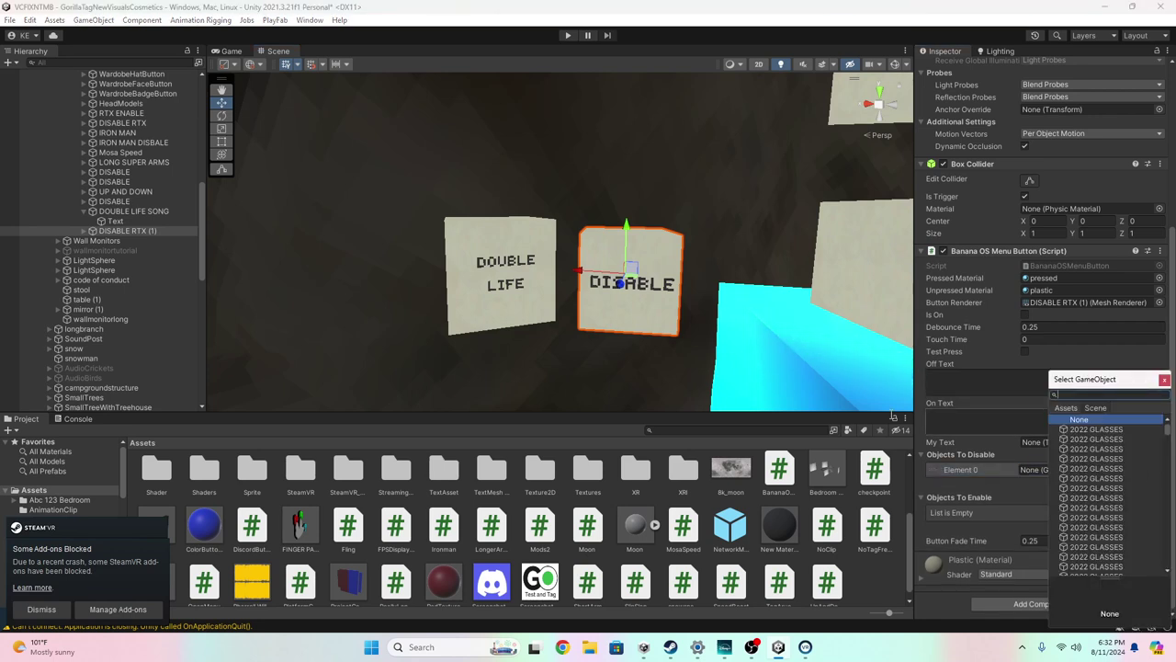
{"action": "left_click", "coordinate": [1165, 380]}
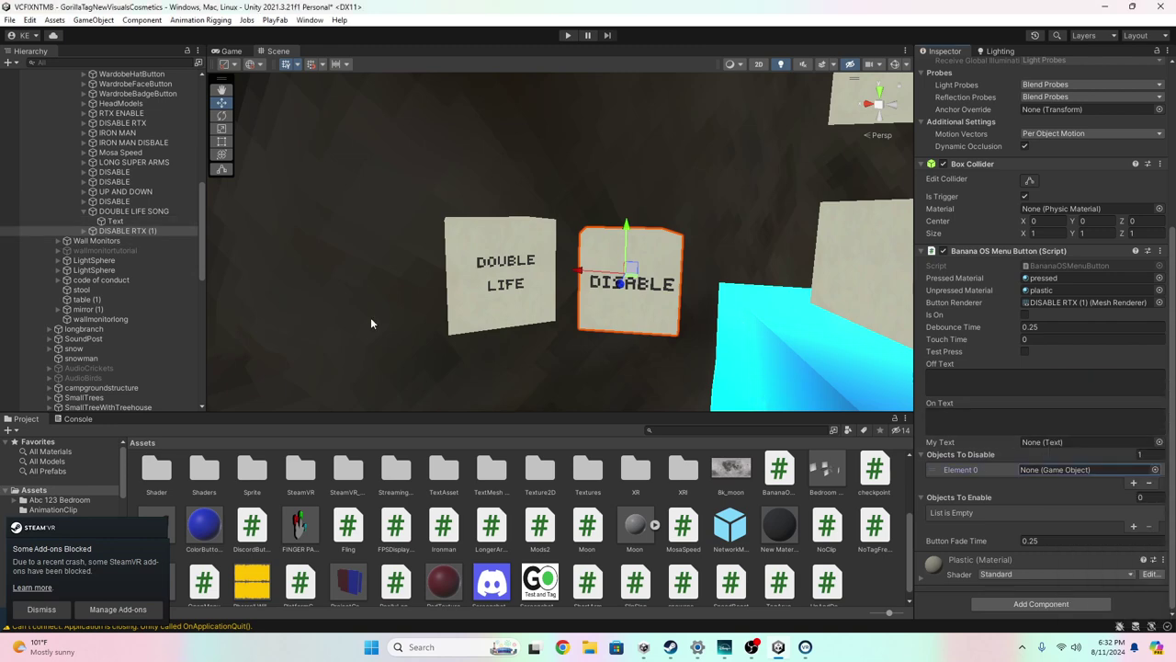
{"action": "scroll", "coordinate": [91, 285], "scroll_direction": "down", "scroll_amount": 10}
{"action": "left_click_drag", "start_coordinate": [145, 404], "coordinate": [1114, 474]}
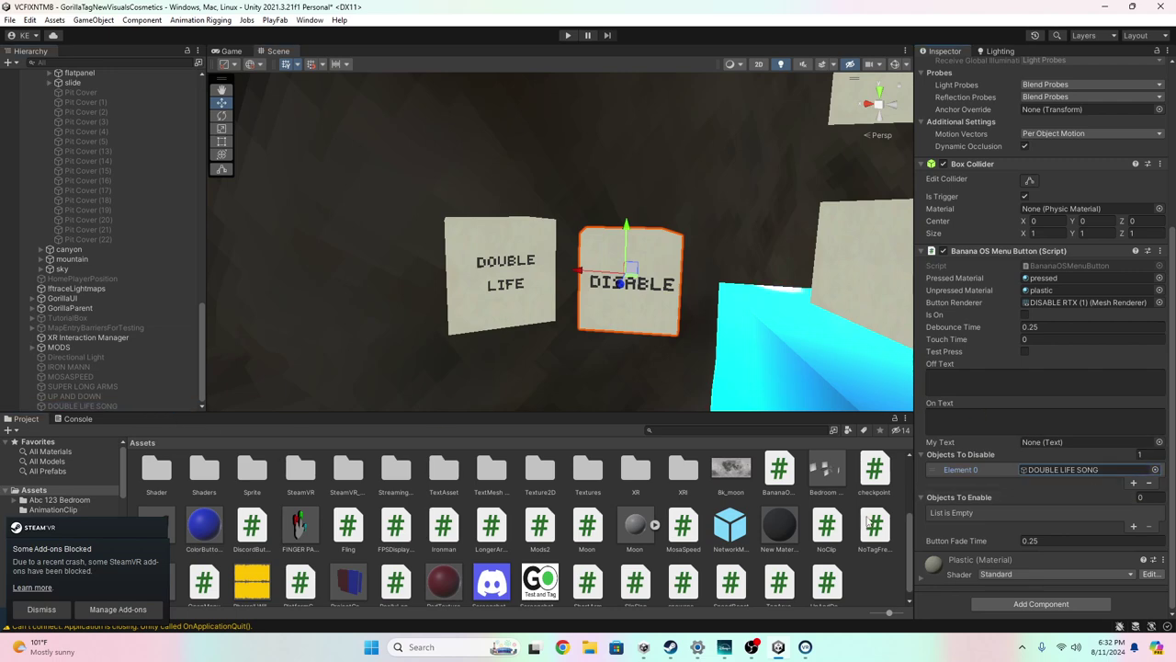
- Deselect the duplicated button and close the SteamVR window
{"action": "left_click", "coordinate": [859, 555]}
{"action": "scroll", "coordinate": [748, 171], "scroll_direction": "down", "scroll_amount": 5}
{"action": "right_click_drag", "start_coordinate": [748, 171], "coordinate": [630, 234]}
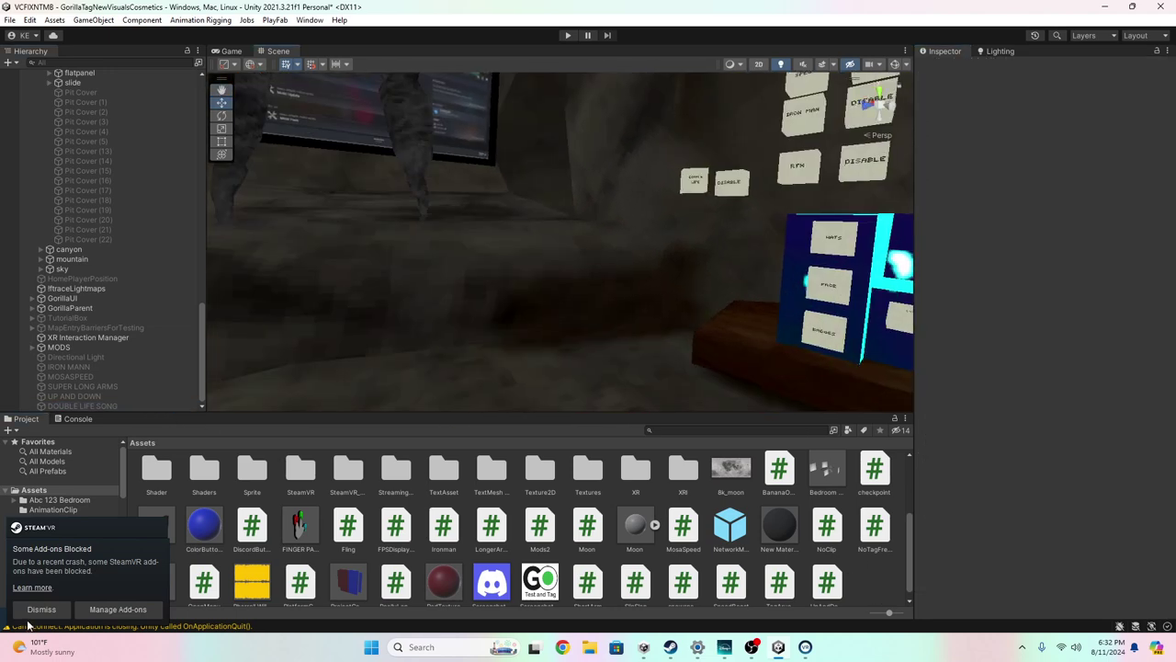
{"action": "mouse_move", "coordinate": [816, 648]}
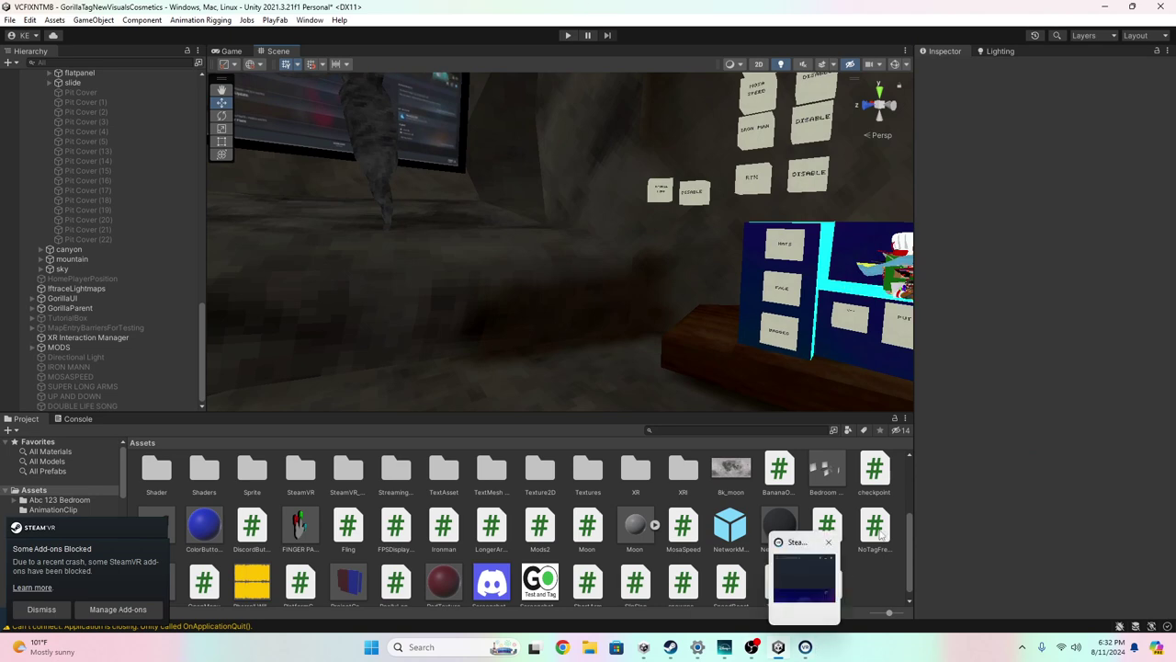
{"action": "left_click", "coordinate": [828, 542]}
- Clear all entries from the Console and return to the project assets
{"action": "left_click", "coordinate": [61, 420]}
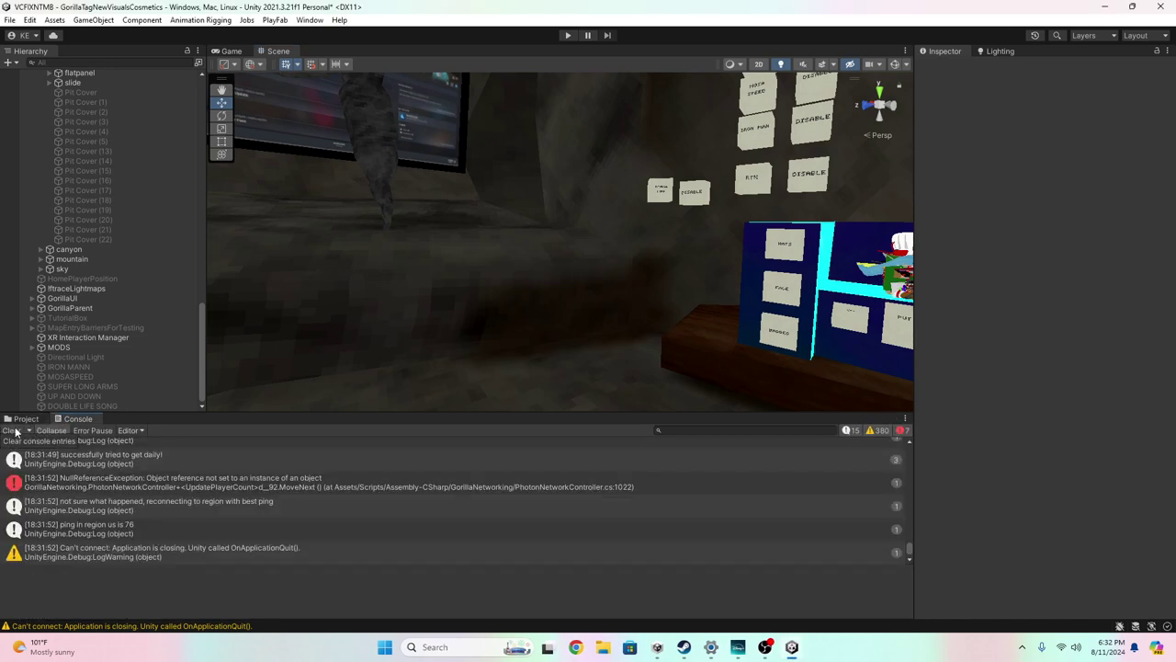
{"action": "left_click", "coordinate": [16, 432]}
{"action": "left_click", "coordinate": [26, 419]}
{"action": "left_click", "coordinate": [8, 20]}
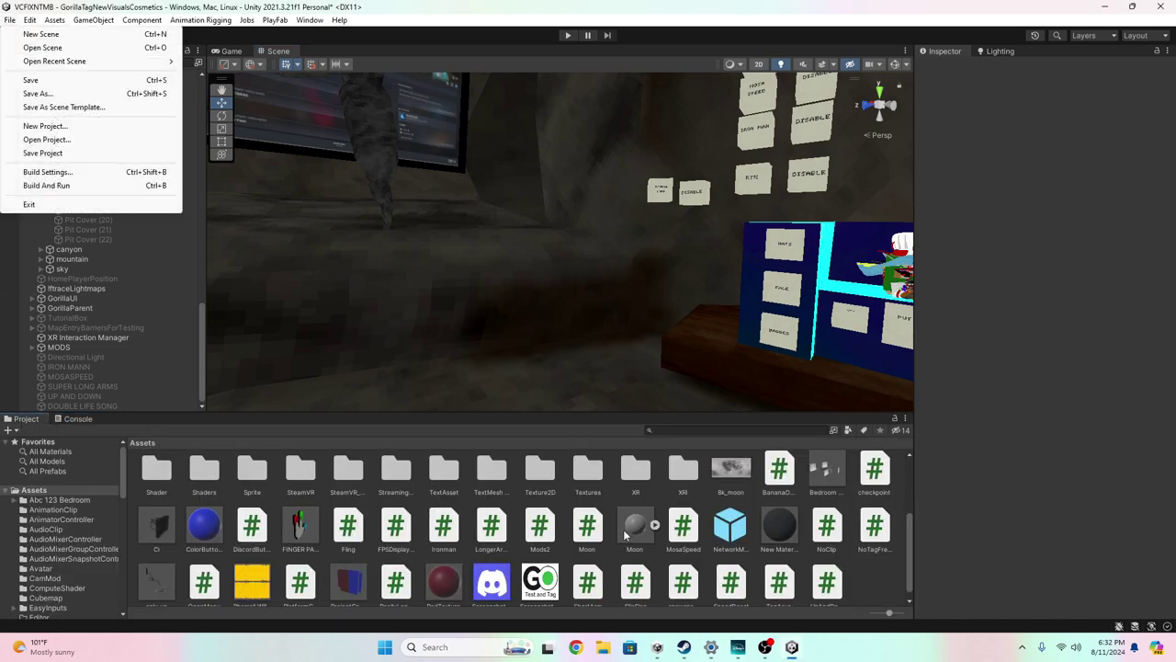
{"action": "left_click", "coordinate": [851, 594]}
{"action": "key", "text": "w"}
{"action": "right_click_drag", "start_coordinate": [562, 260], "coordinate": [662, 193]}
{"action": "left_click_drag", "start_coordinate": [913, 303], "coordinate": [857, 301]}
{"action": "left_click_drag", "start_coordinate": [860, 315], "coordinate": [999, 315]}
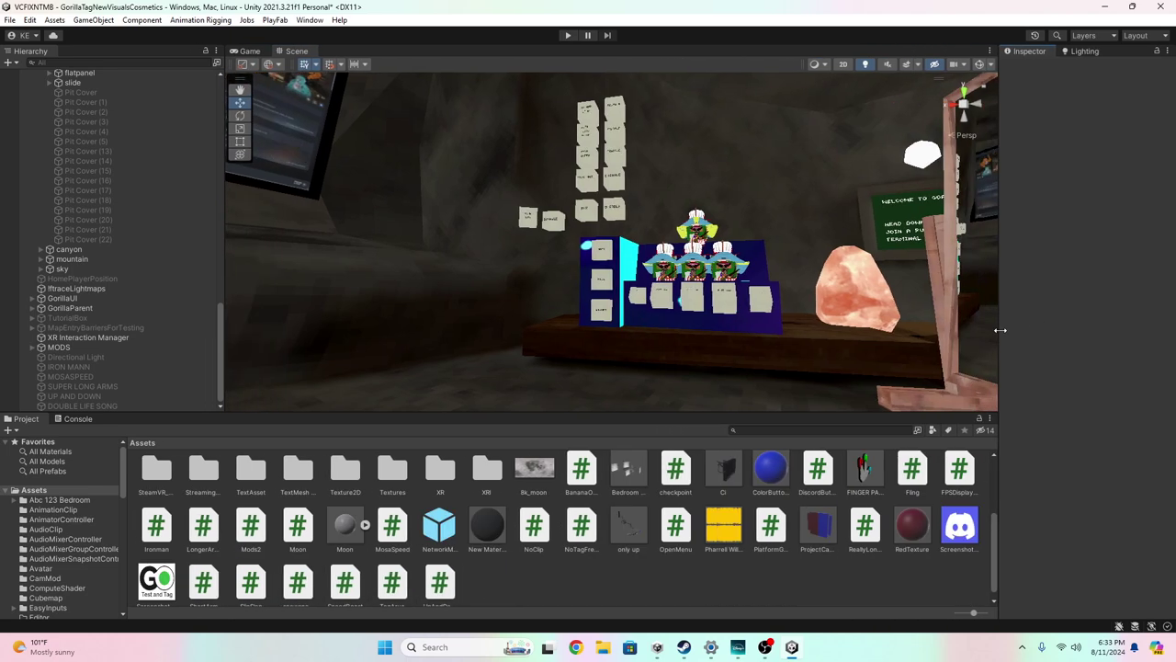
{"action": "right_click_drag", "start_coordinate": [705, 322], "coordinate": [698, 204]}
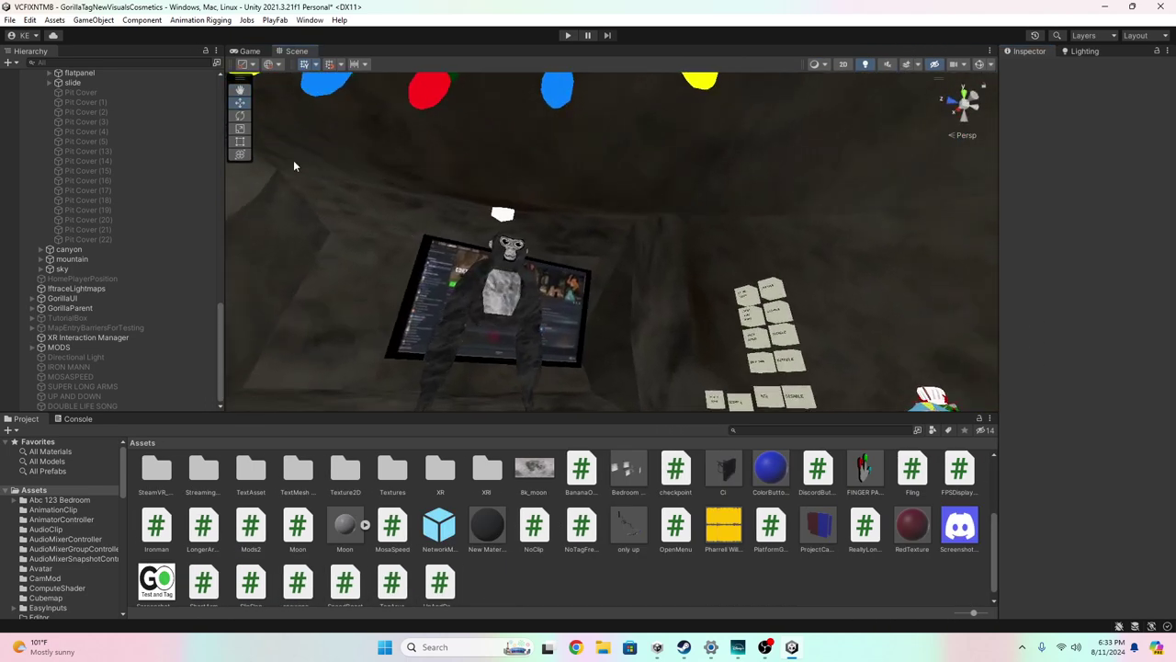
- Search the scene hierarchy for "Playfab" and show the PlayFabAuthenticator object's settings in a widened Inspector
{"action": "left_click", "coordinate": [90, 62]}
{"action": "type", "text": "Playfab"}
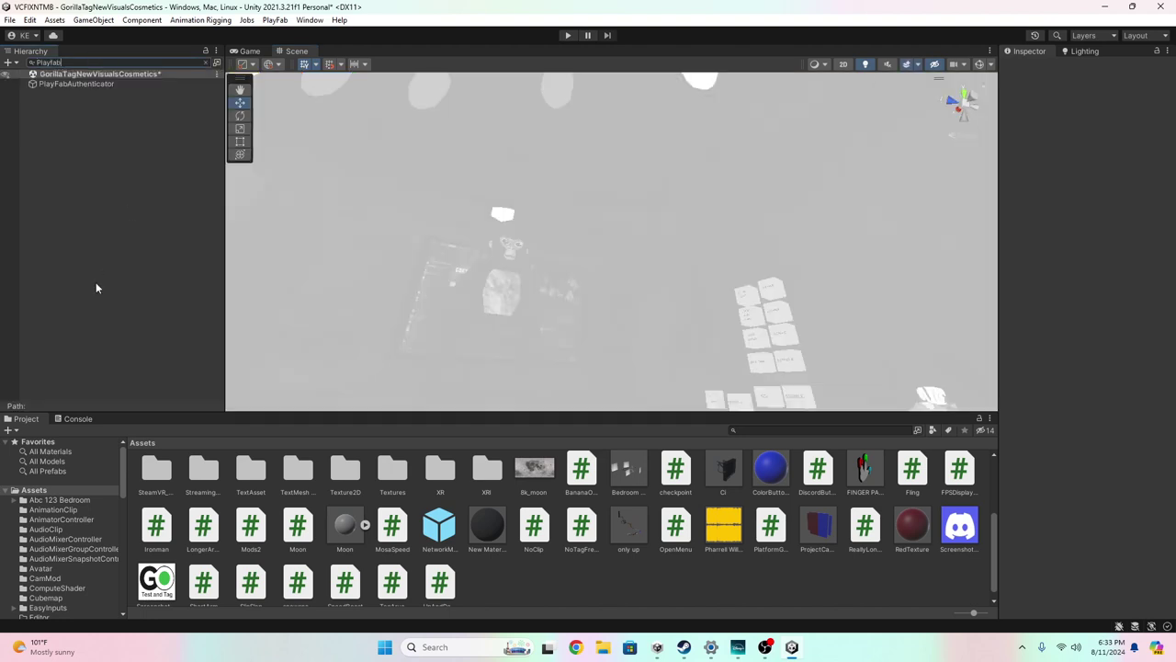
{"action": "left_click", "coordinate": [75, 84]}
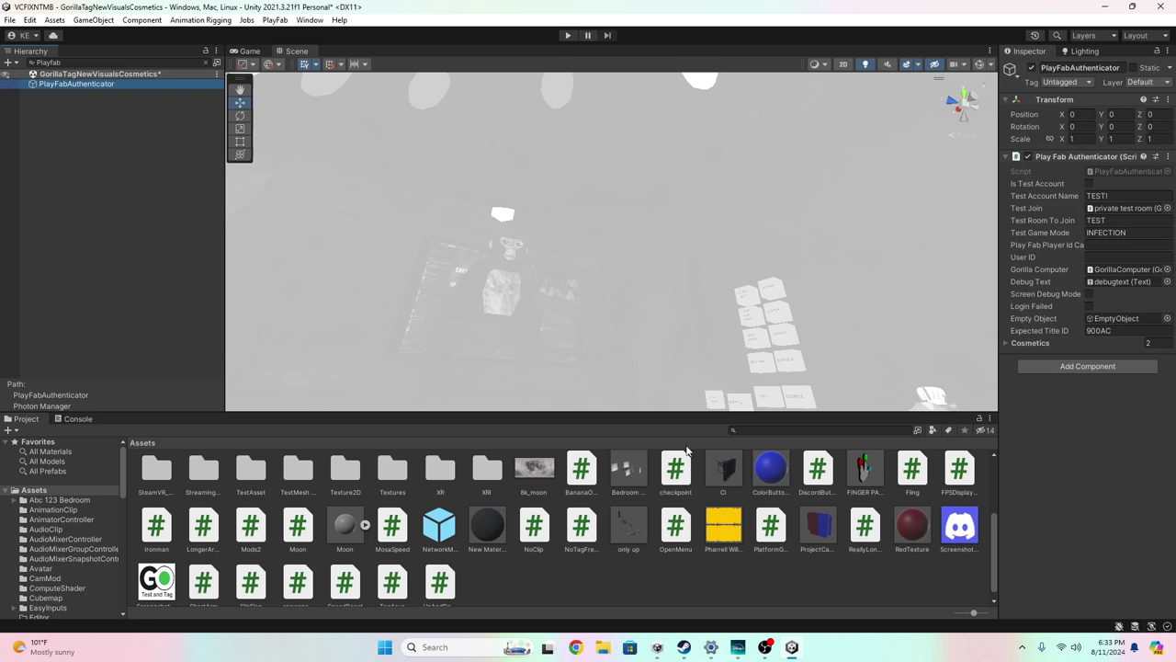
{"action": "left_click_drag", "start_coordinate": [1001, 190], "coordinate": [955, 189]}
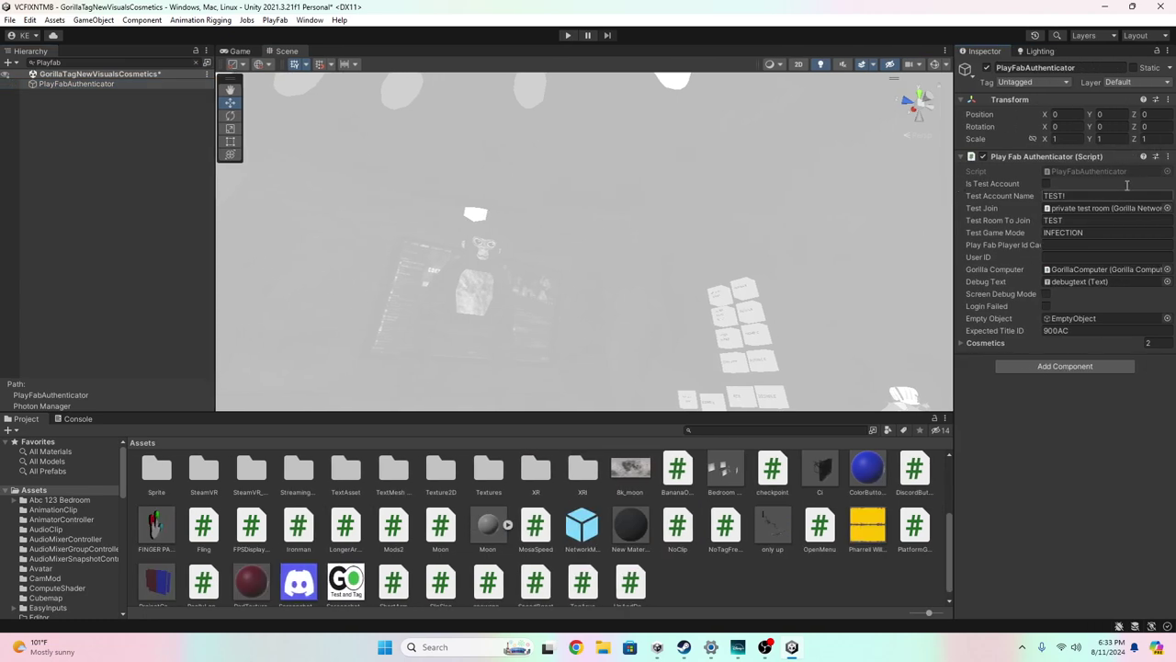
- Open the PlayFabAuthenticator script for editing and delete the Application.Quit(); line from the title ID check in its Start method
{"action": "left_click", "coordinate": [1168, 156]}
{"action": "left_click", "coordinate": [1106, 306]}
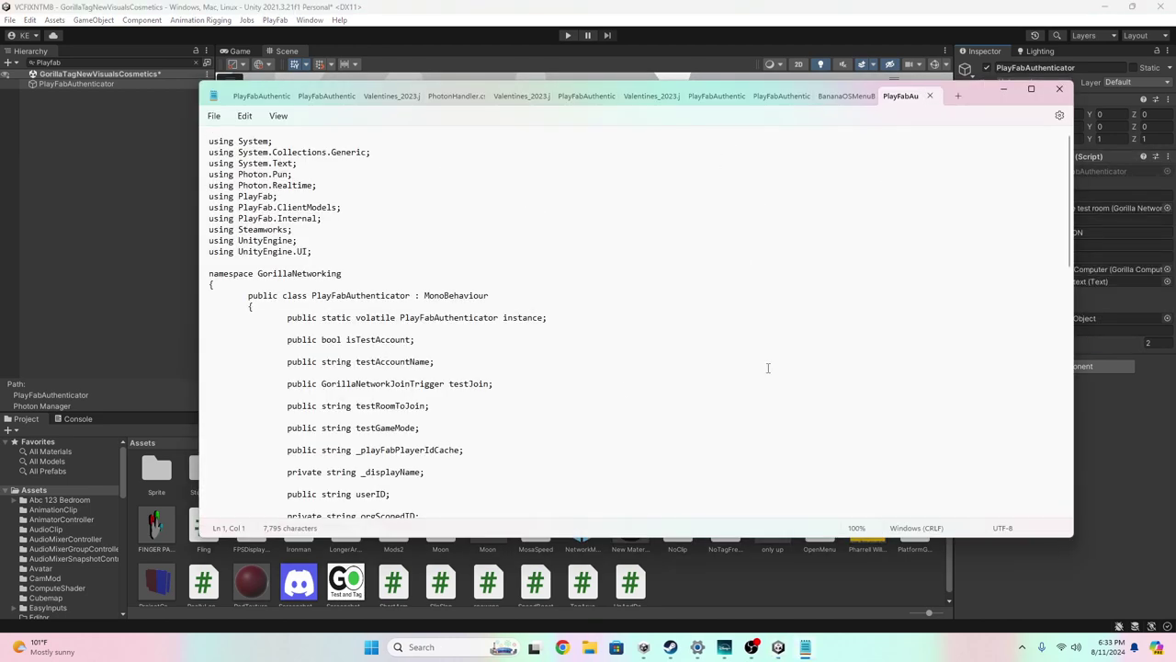
{"action": "scroll", "coordinate": [651, 328], "scroll_direction": "down", "scroll_amount": 20}
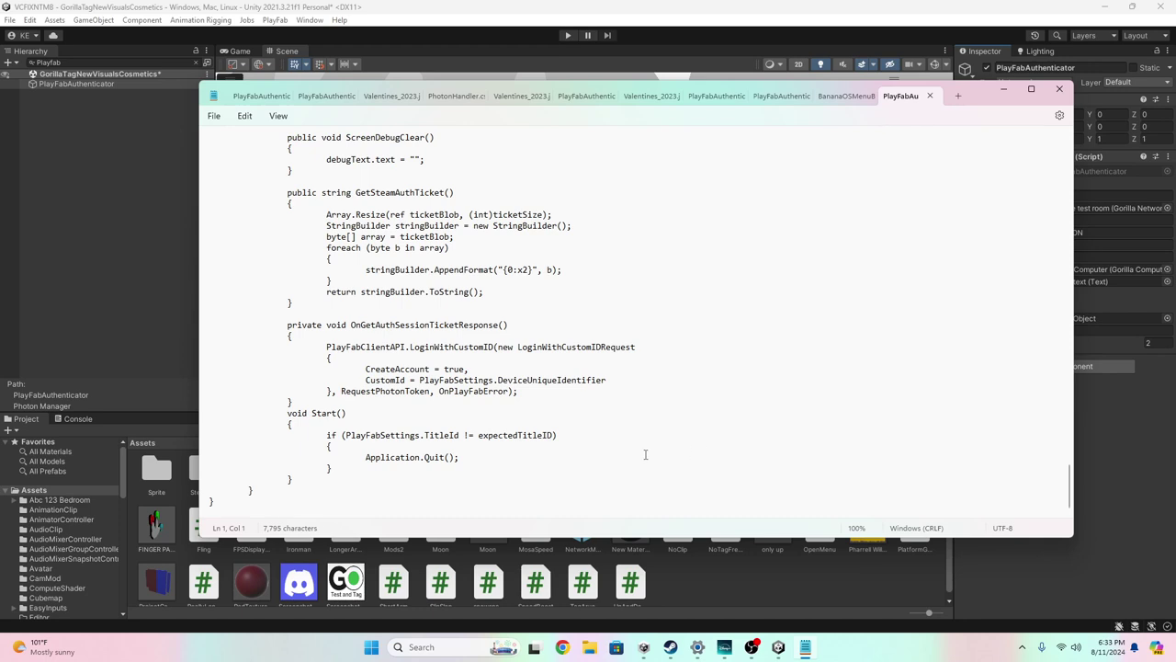
{"action": "left_click_drag", "start_coordinate": [646, 454], "coordinate": [363, 462]}
{"action": "key", "text": "BackSpace"}
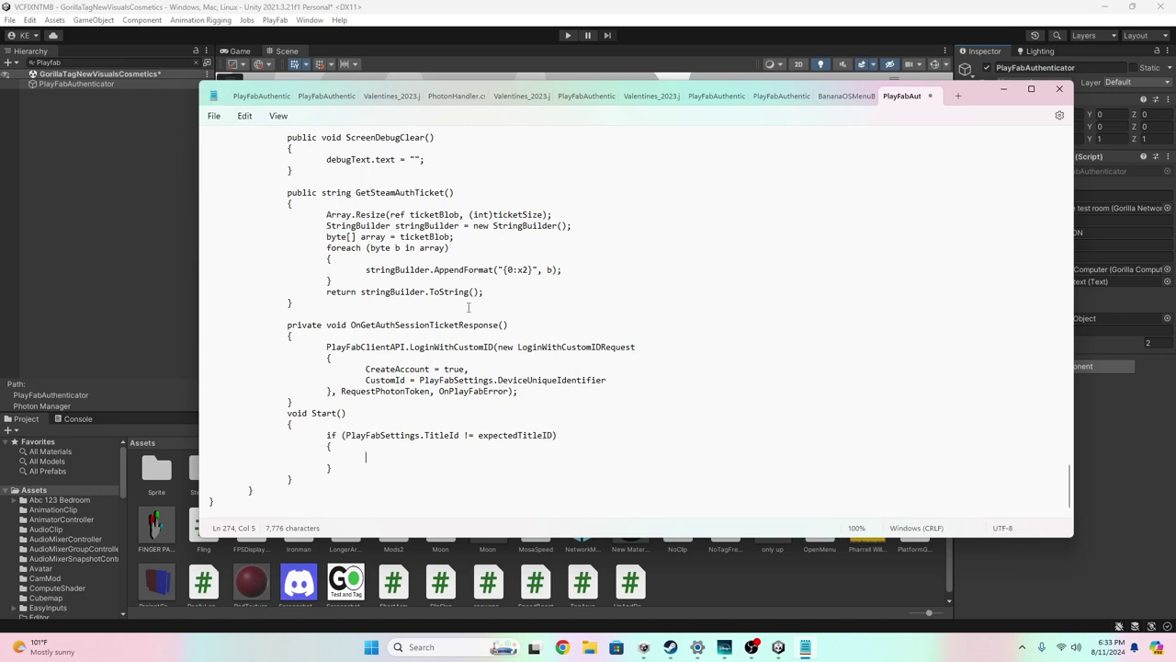
- Review the rest of the PlayFabAuthenticator script, save it, and close the text editor
{"action": "scroll", "coordinate": [468, 308], "scroll_direction": "up", "scroll_amount": 20}
{"action": "scroll", "coordinate": [434, 263], "scroll_direction": "down", "scroll_amount": 5}
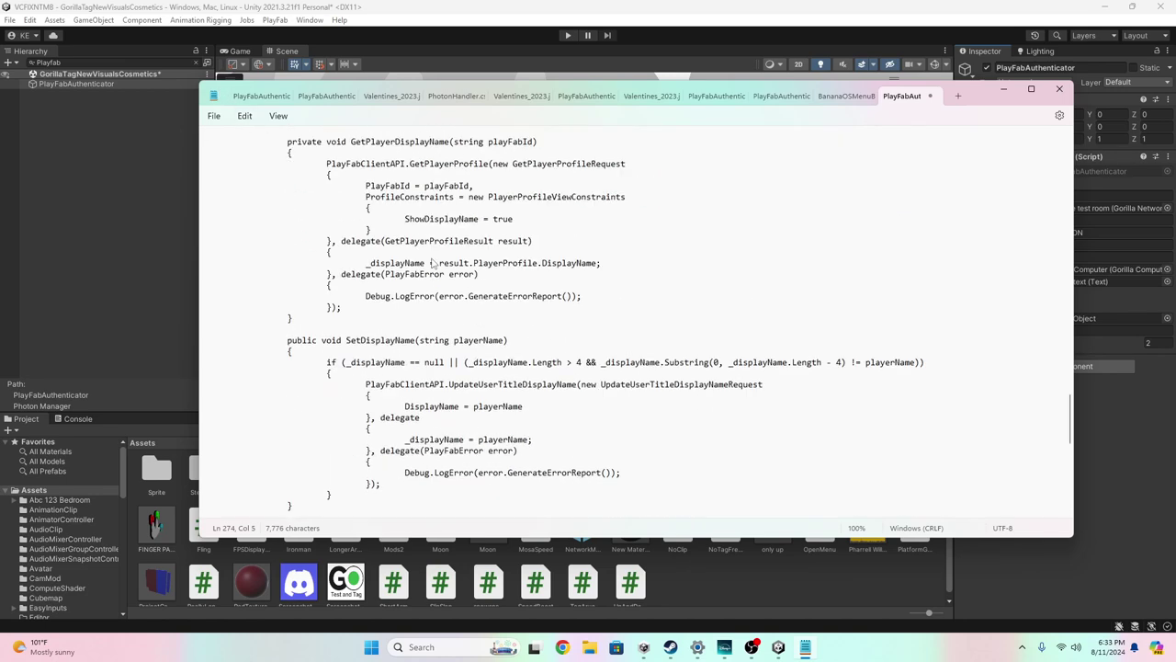
{"action": "scroll", "coordinate": [432, 263], "scroll_direction": "down", "scroll_amount": 15}
{"action": "left_click", "coordinate": [213, 116]}
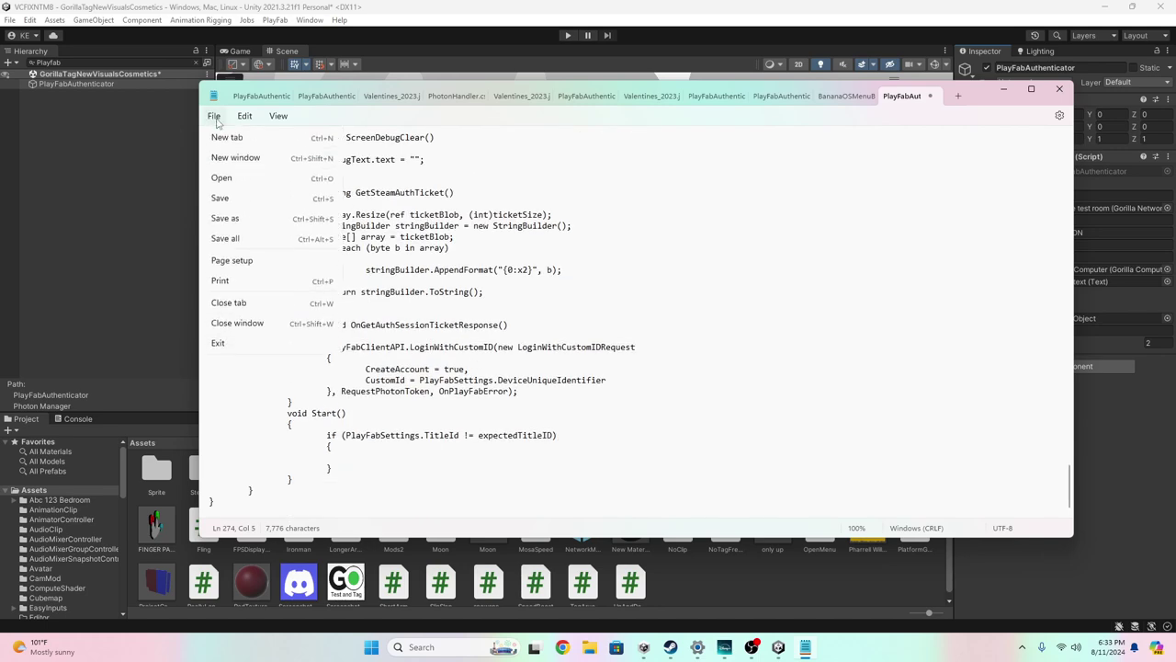
{"action": "left_click", "coordinate": [235, 197]}
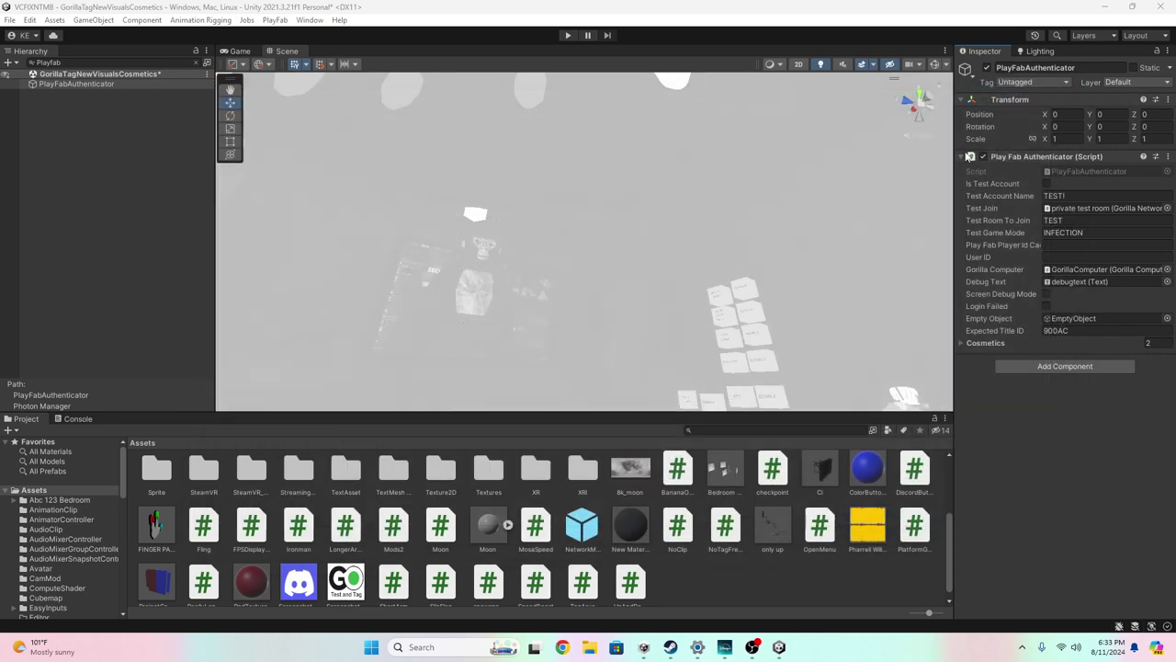
{"action": "left_click", "coordinate": [1059, 89]}
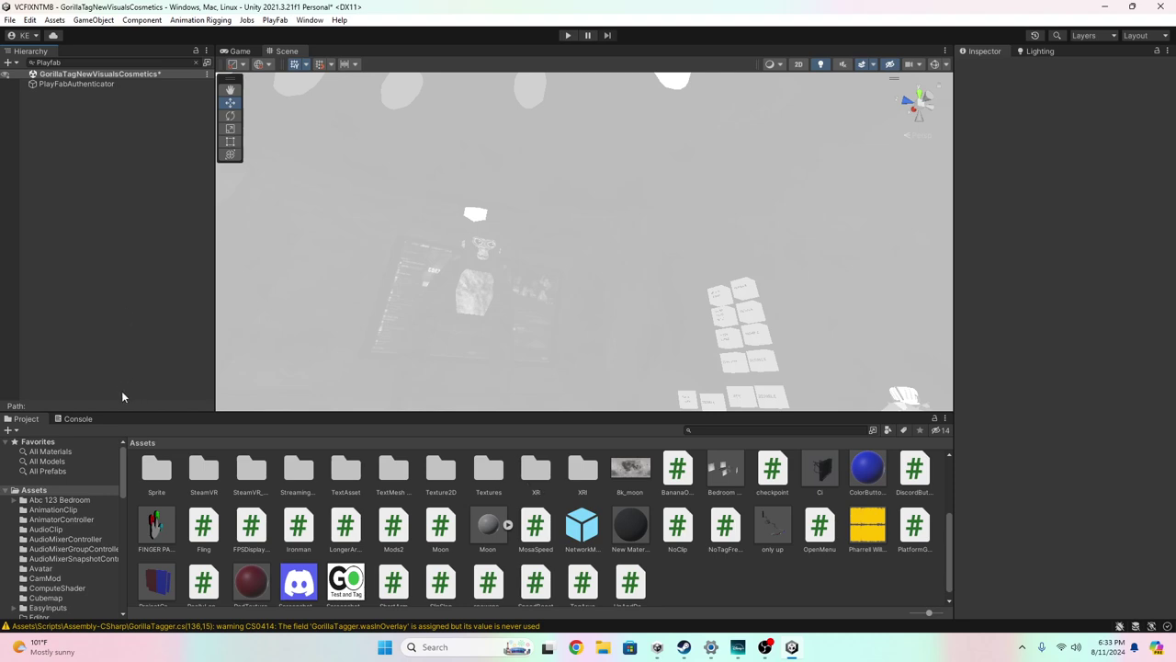
- Check the Console for errors and clear the "Playfab" hierarchy search to restore the full scene
{"action": "left_click", "coordinate": [77, 419]}
{"action": "left_click", "coordinate": [26, 419]}
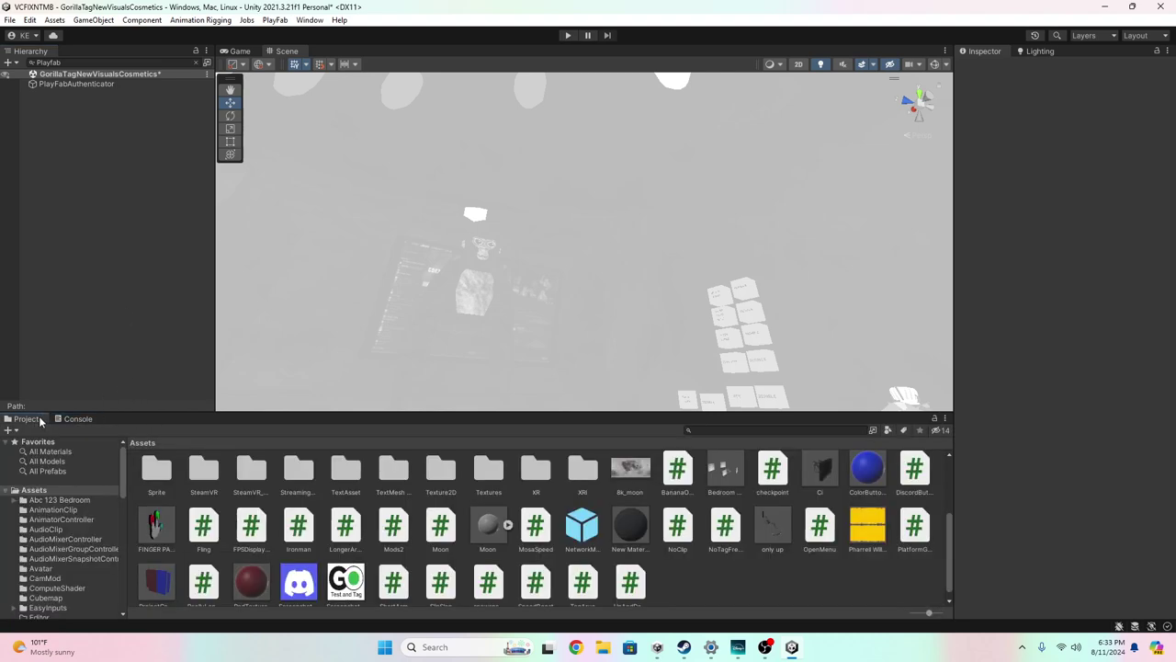
{"action": "left_click", "coordinate": [195, 61]}
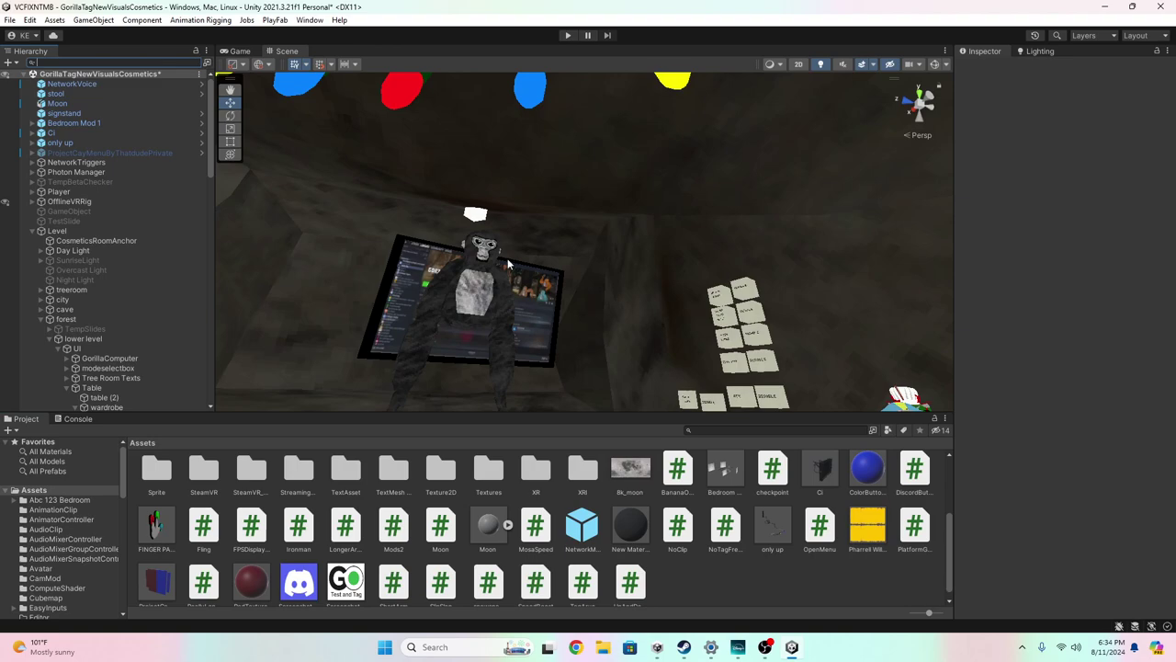
{"action": "left_click", "coordinate": [745, 602]}
{"action": "right_click_drag", "start_coordinate": [536, 347], "coordinate": [633, 266]}
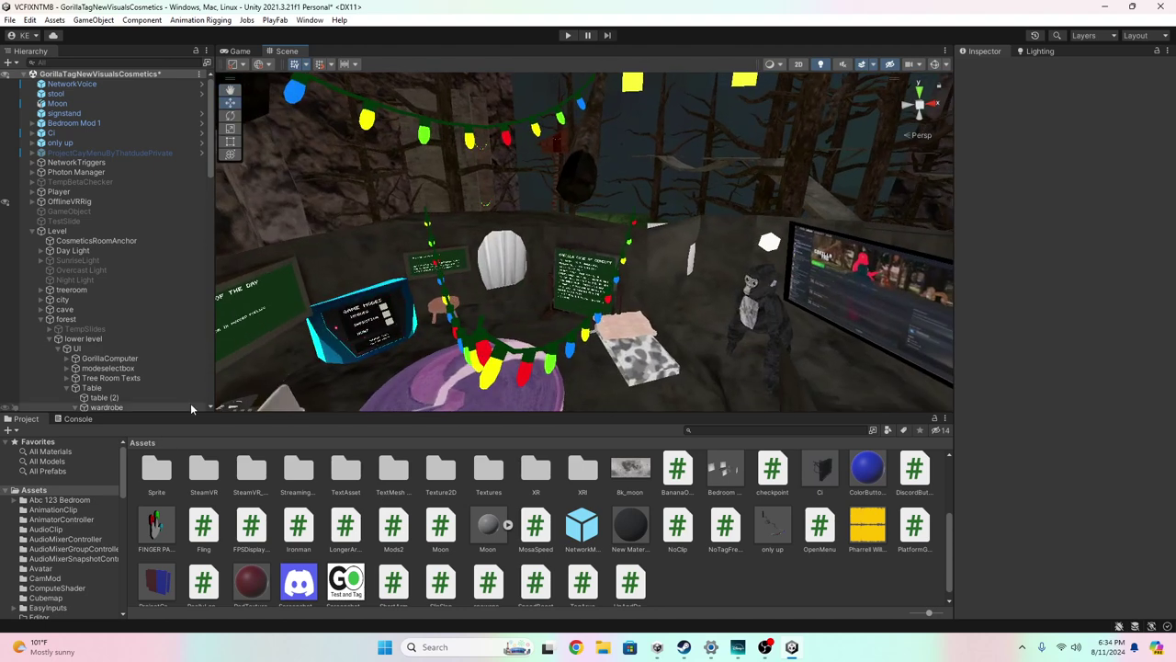
{"action": "right_click_drag", "start_coordinate": [682, 263], "coordinate": [428, 349]}
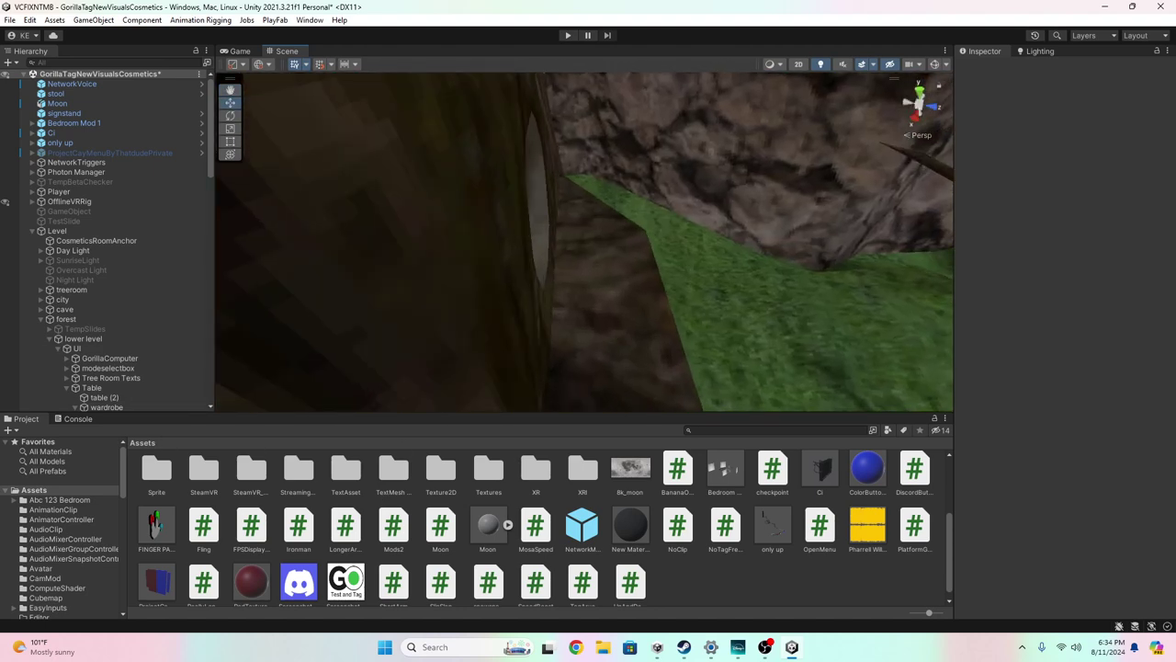